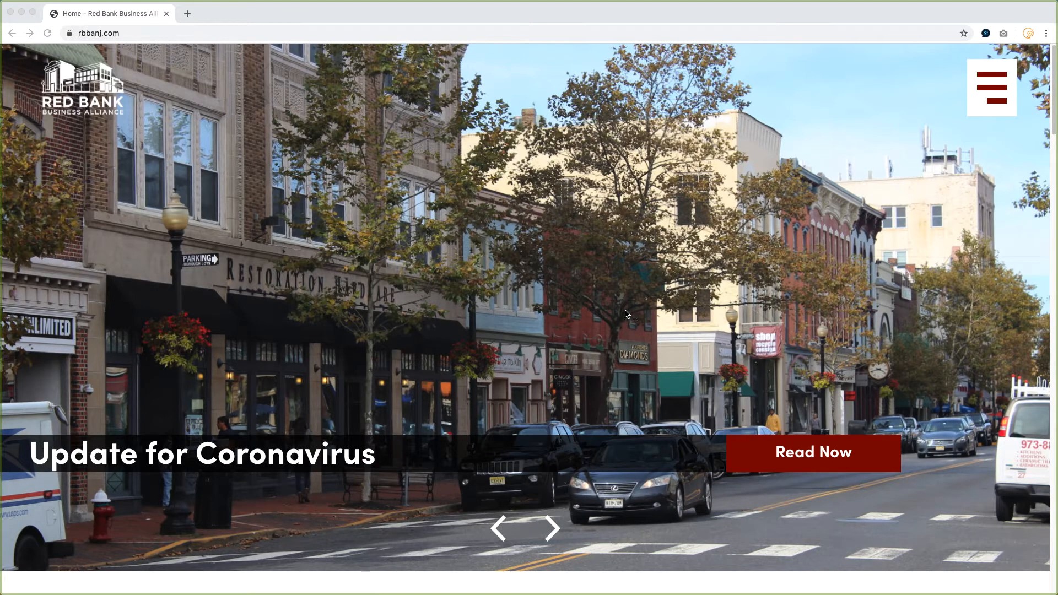
Scroll through the Red Bank Business Alliance home page to review its sections down to Membership Info.
scroll(618, 314, down, 3)
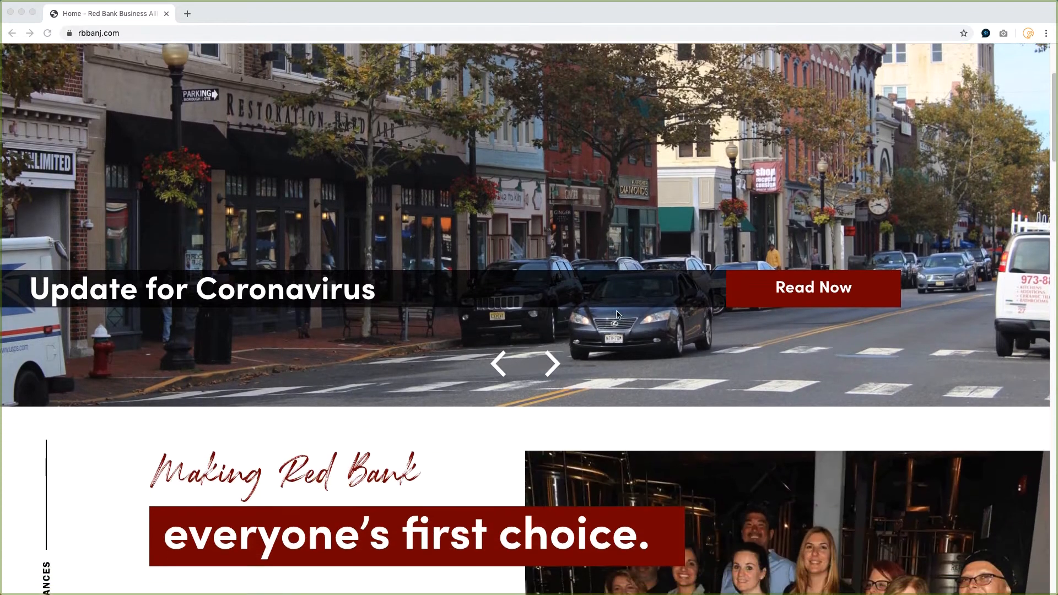
scroll(649, 352, down, 15)
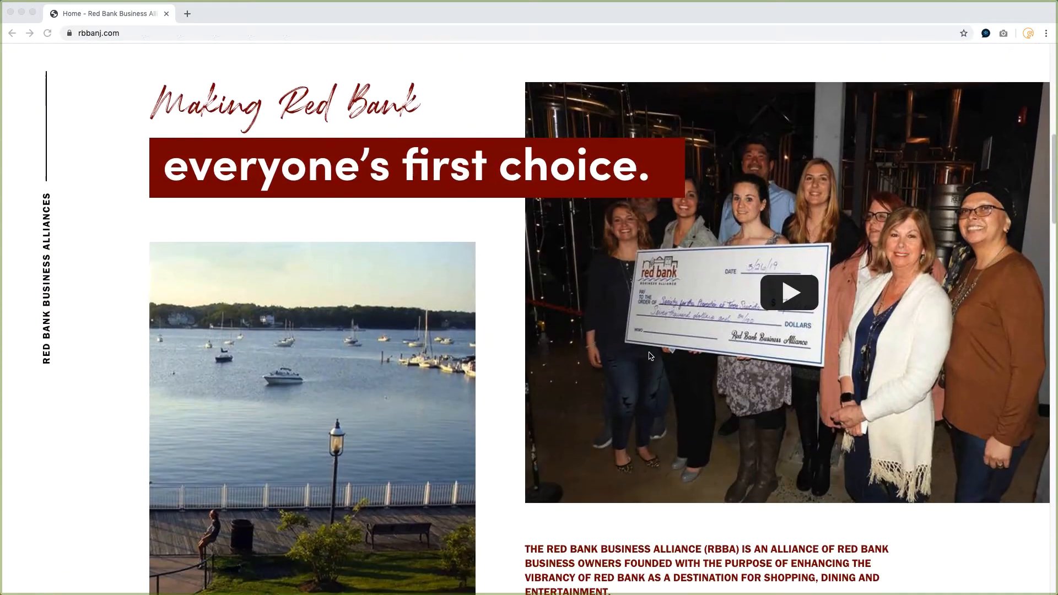
scroll(649, 355, down, 1)
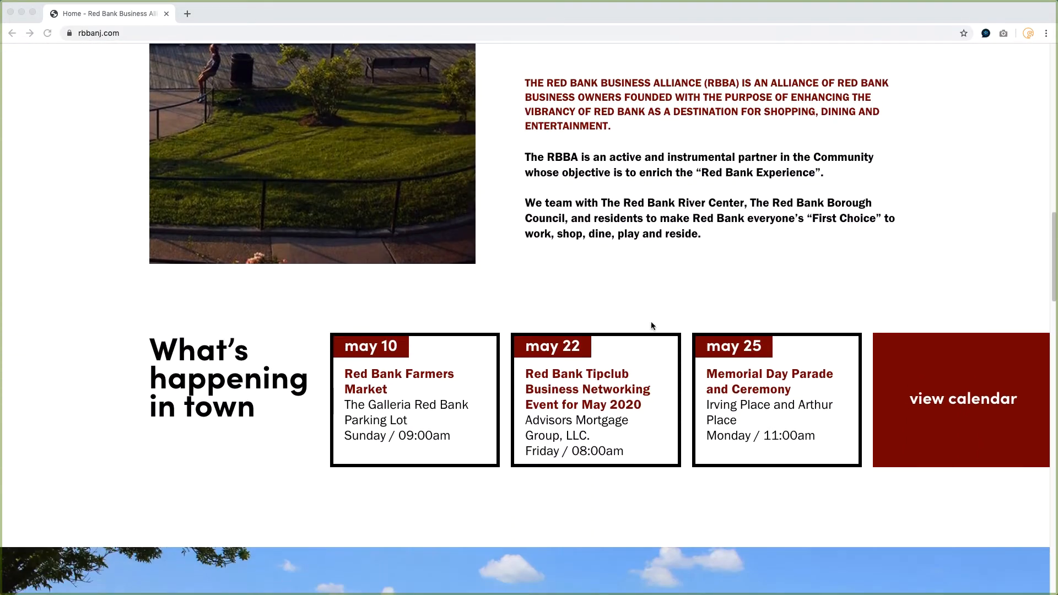
scroll(679, 362, down, 7)
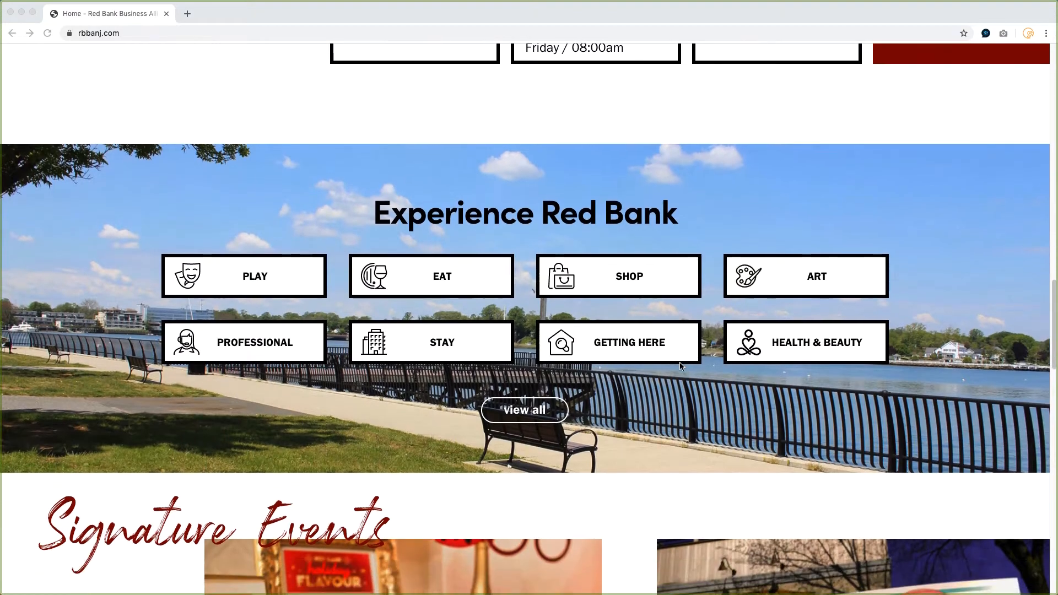
scroll(681, 367, down, 7)
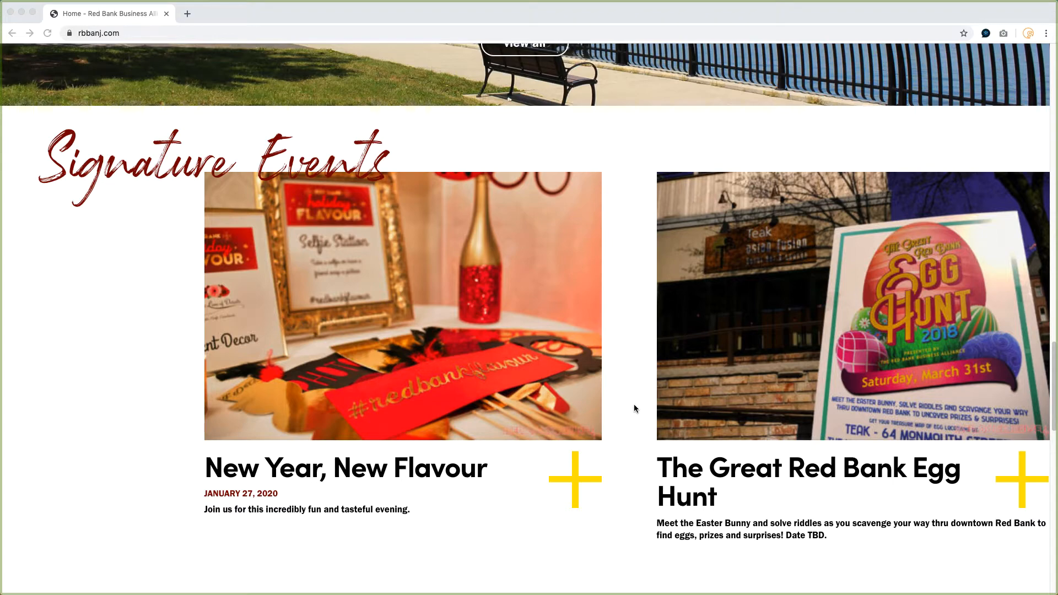
scroll(634, 408, down, 15)
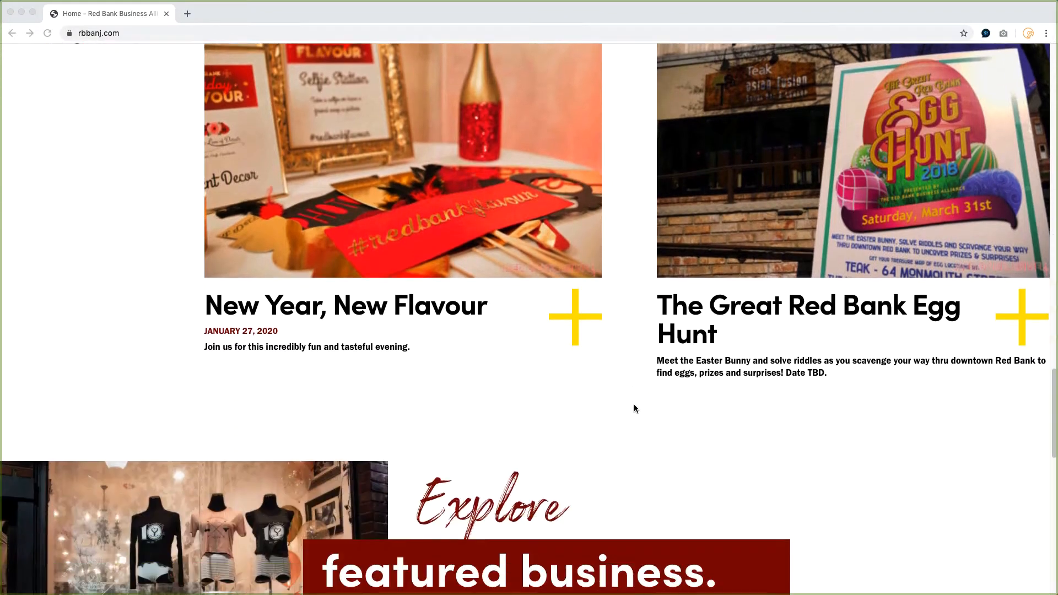
click(167, 328)
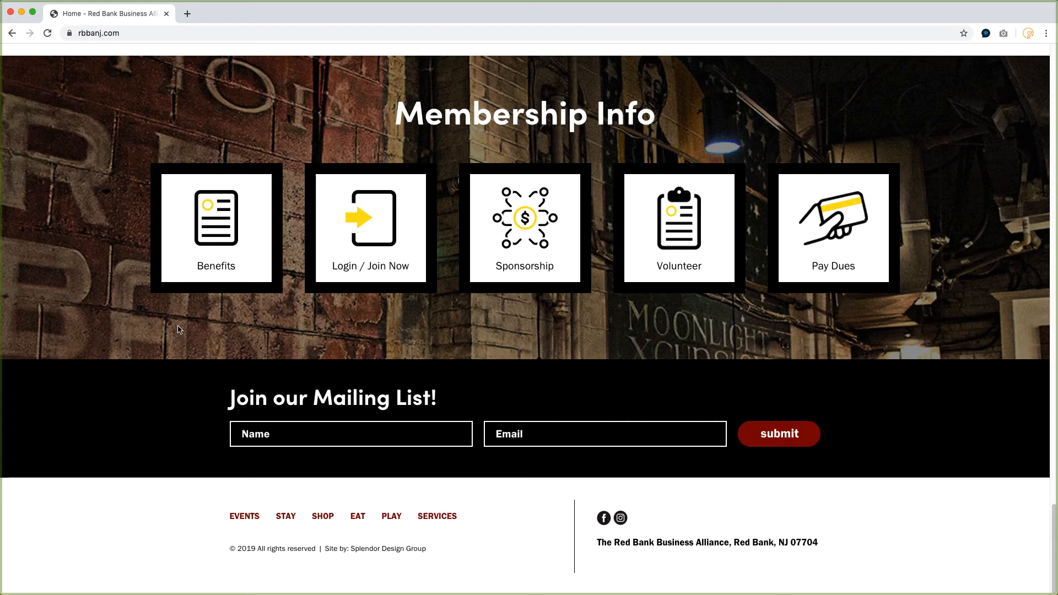
Open the membership Benefits page and read through the membership details and benefits.
click(217, 222)
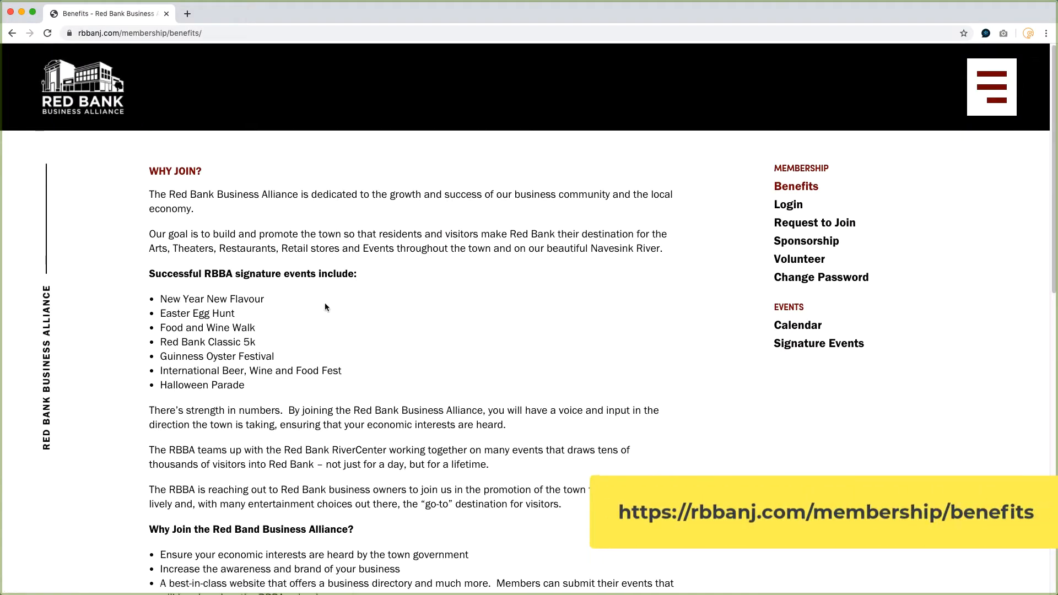
scroll(326, 303, down, 3)
scroll(325, 303, down, 5)
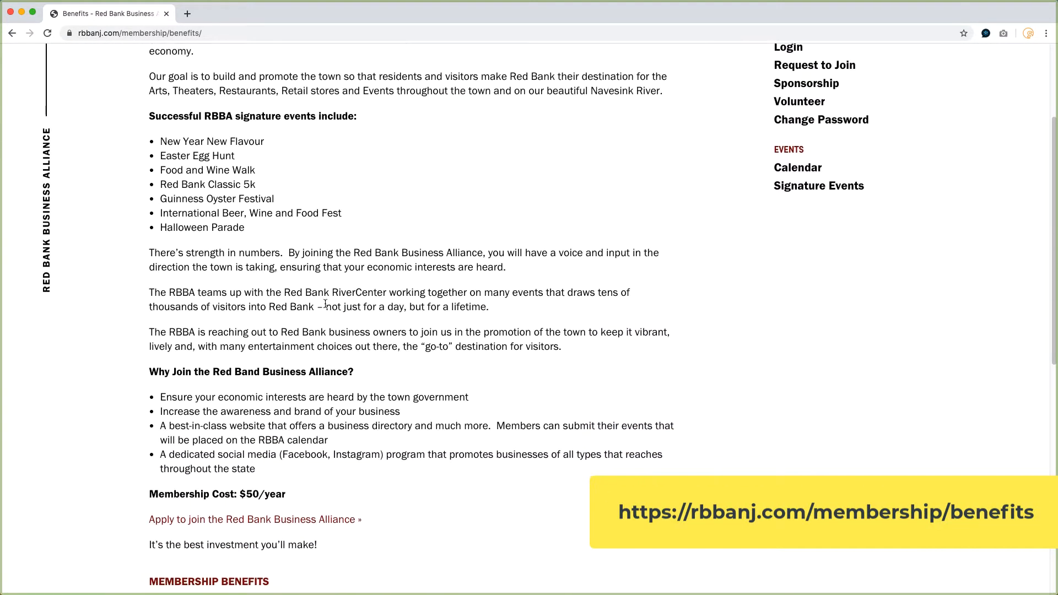
scroll(325, 304, down, 8)
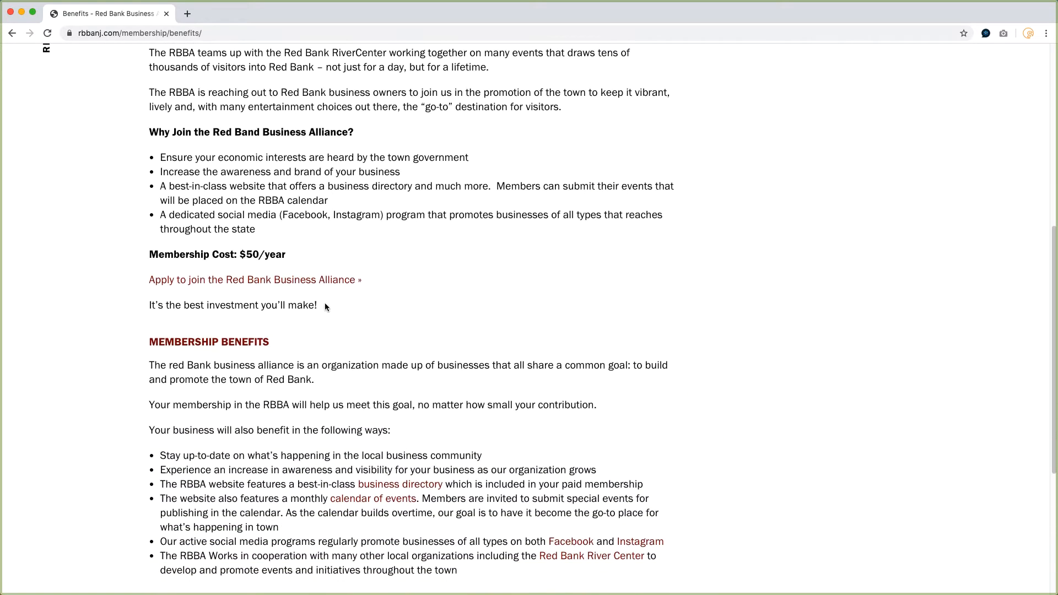
scroll(325, 303, down, 3)
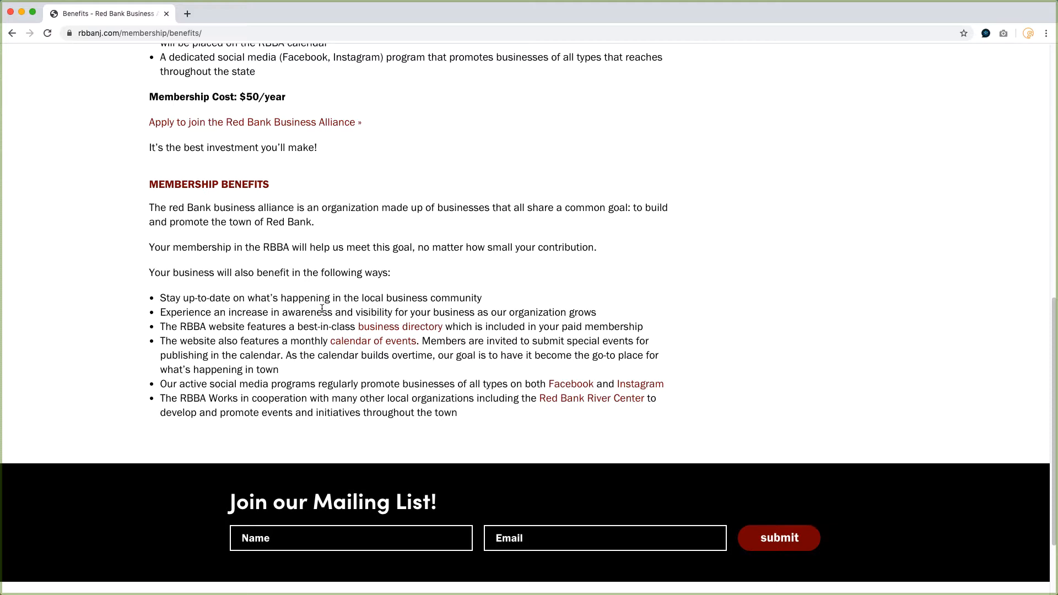
scroll(322, 309, down, 3)
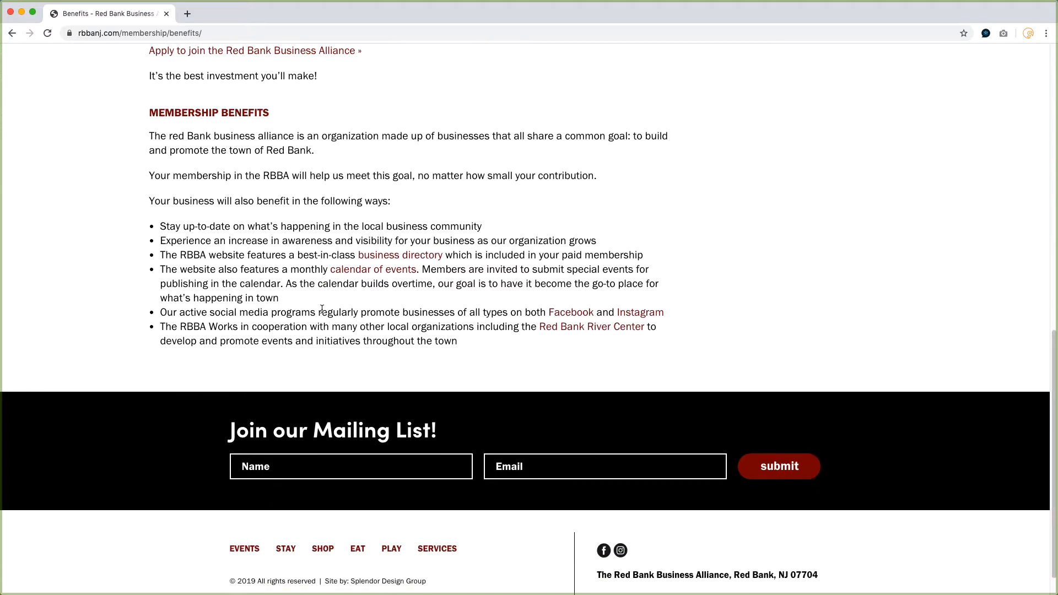
scroll(323, 311, up, 15)
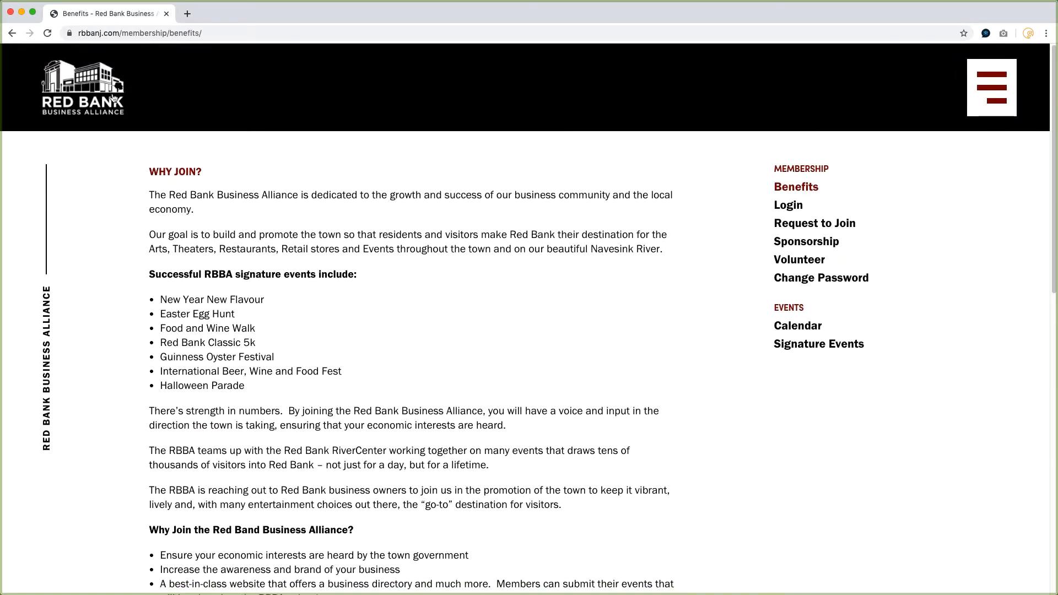
Return to the home page and open Request to Join from the Membership menu.
click(112, 96)
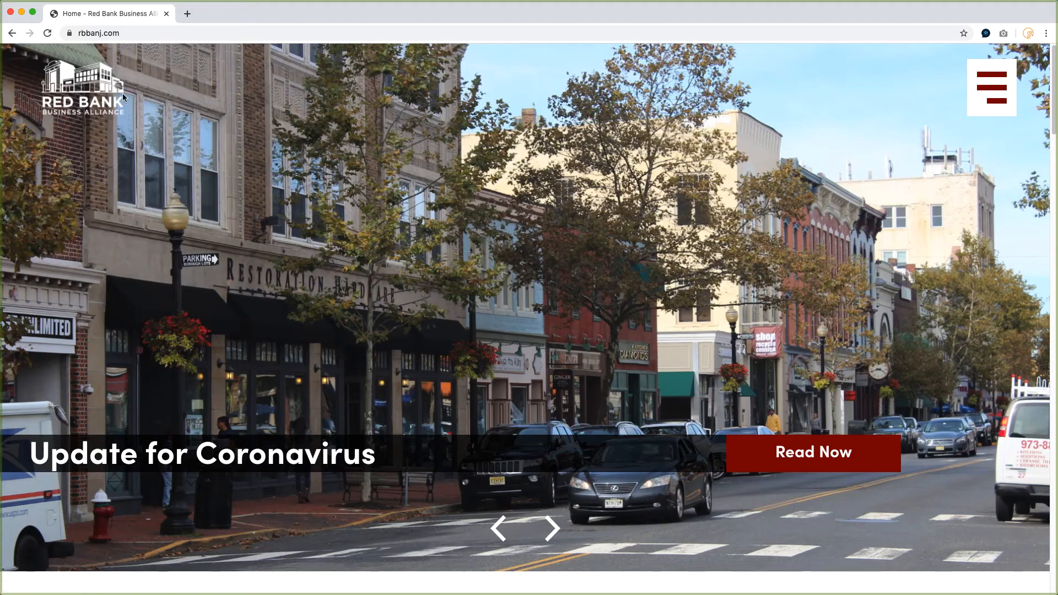
click(995, 91)
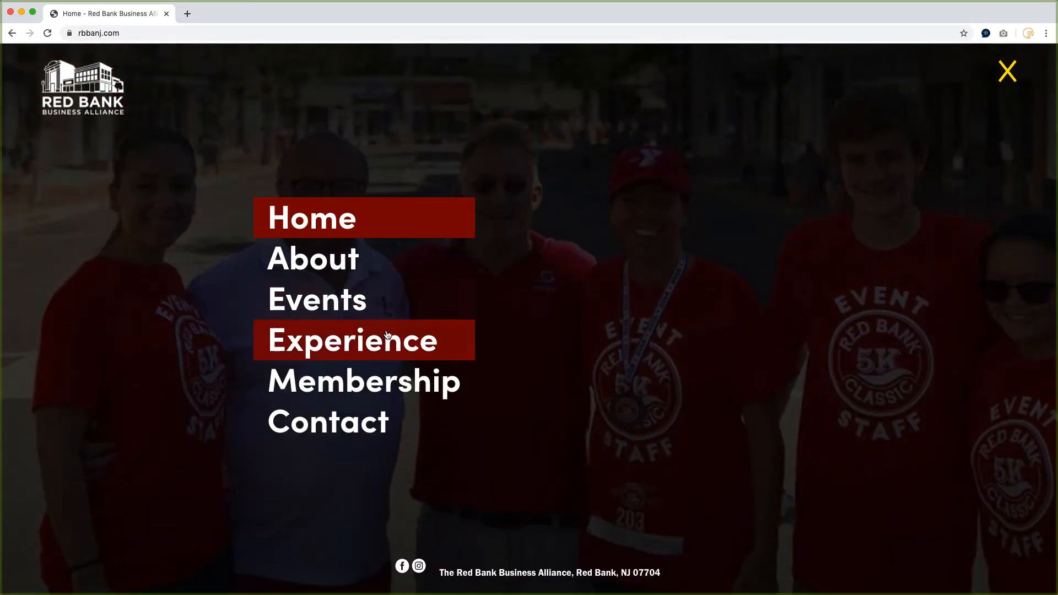
mouse_move(384, 386)
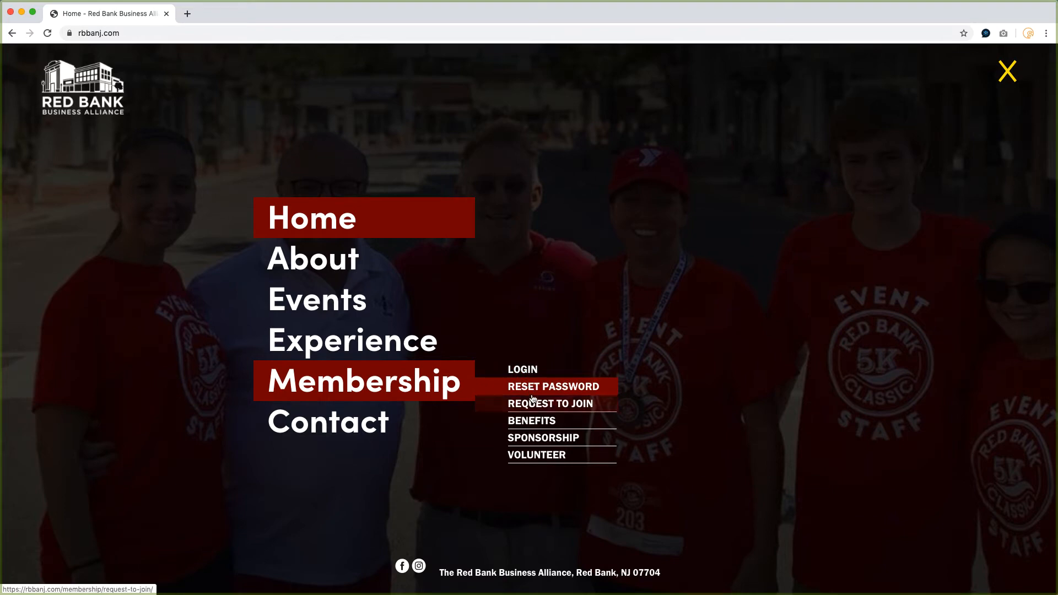
click(536, 406)
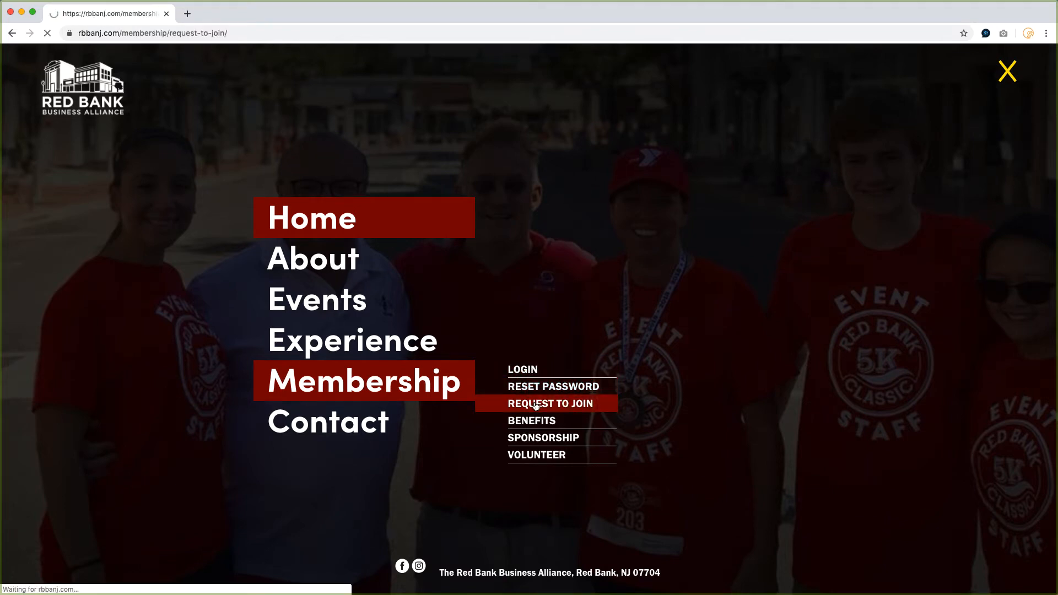
Replace the address path with rbbanj.com/insider to open the Initial Registration page.
scroll(382, 416, down, 4)
scroll(382, 416, down, 1)
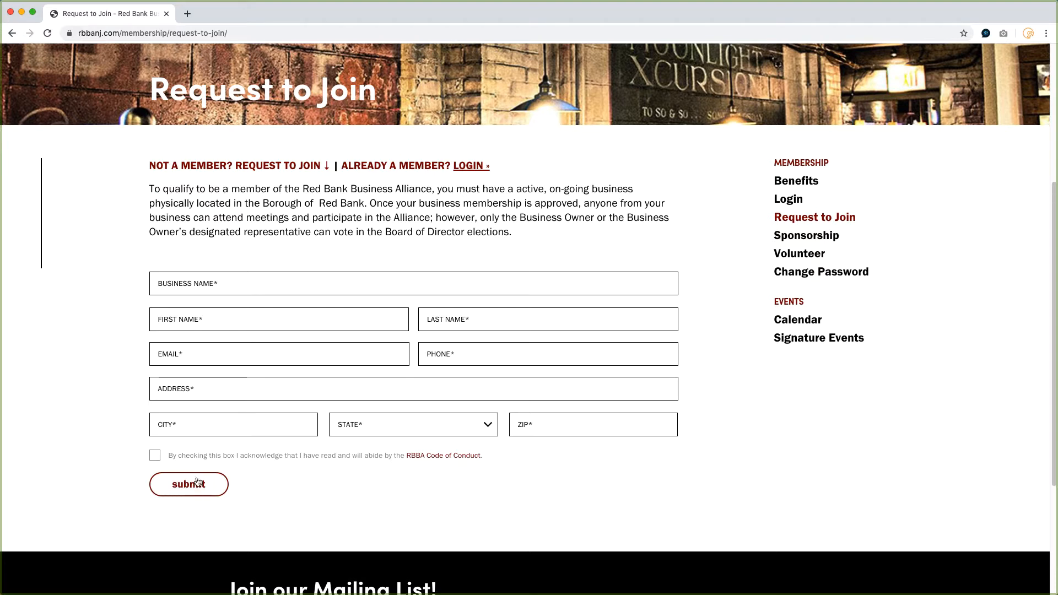
drag(169, 34, 229, 35)
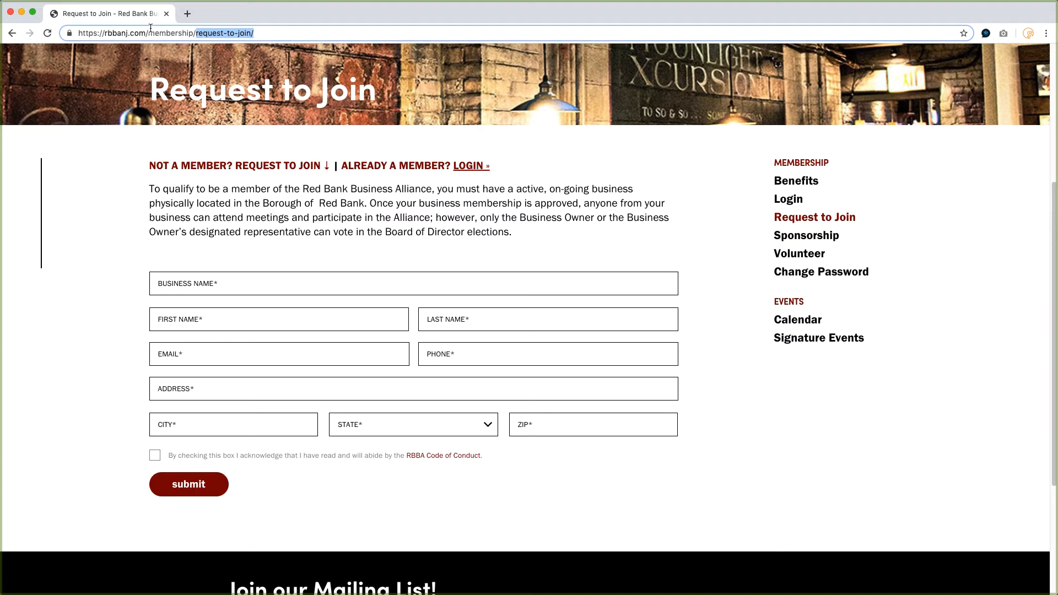
drag(148, 33, 271, 38)
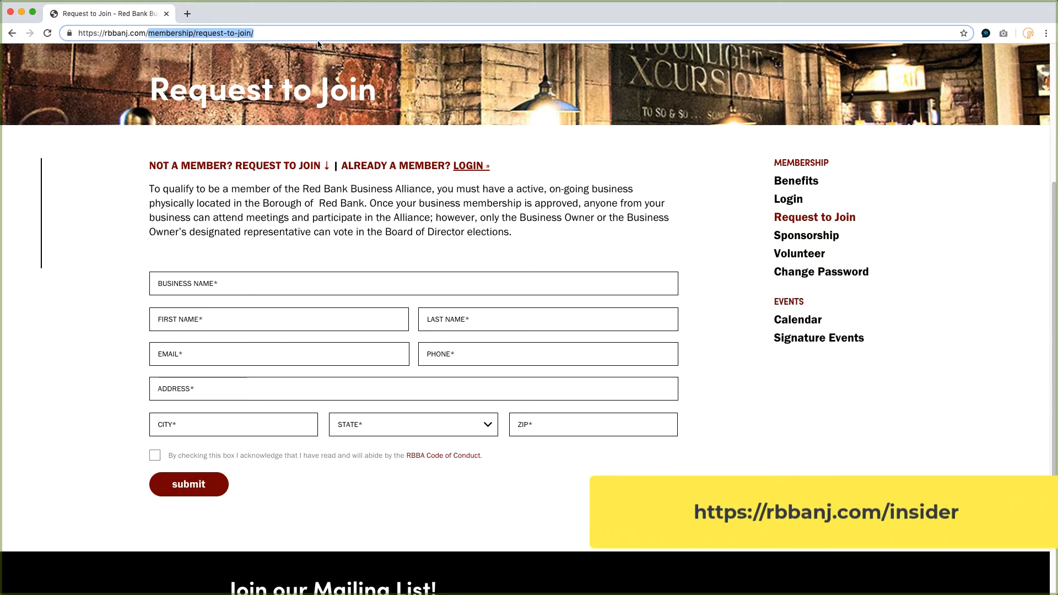
key(BackSpace)
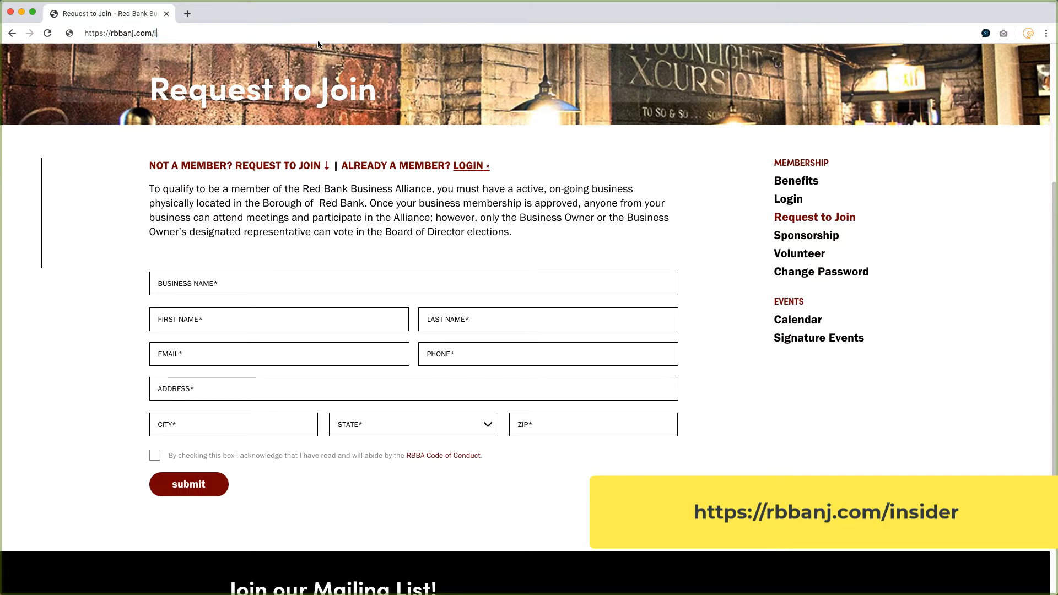
text(insider)
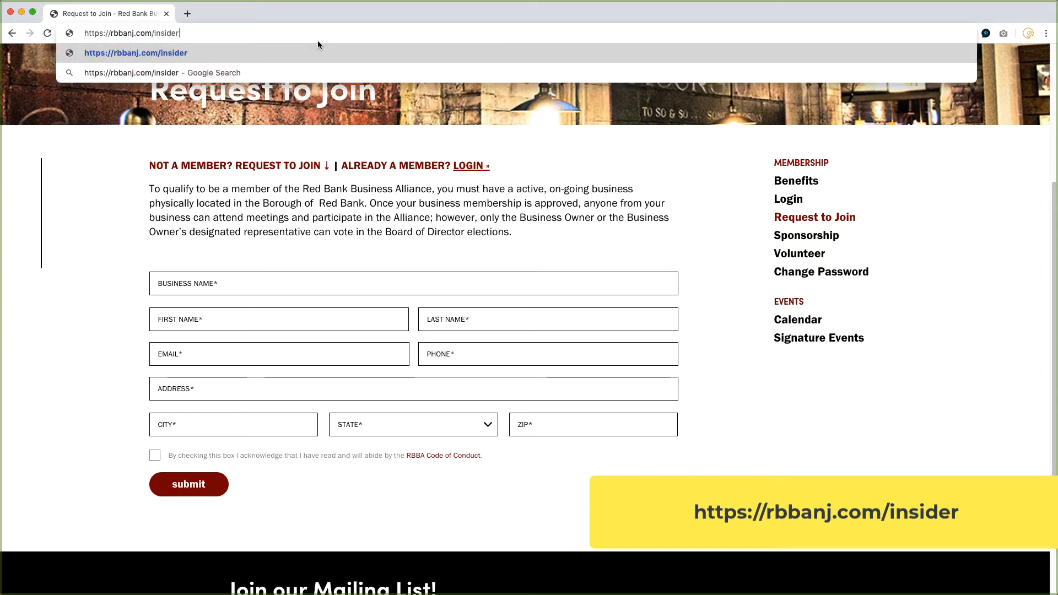
key(Return)
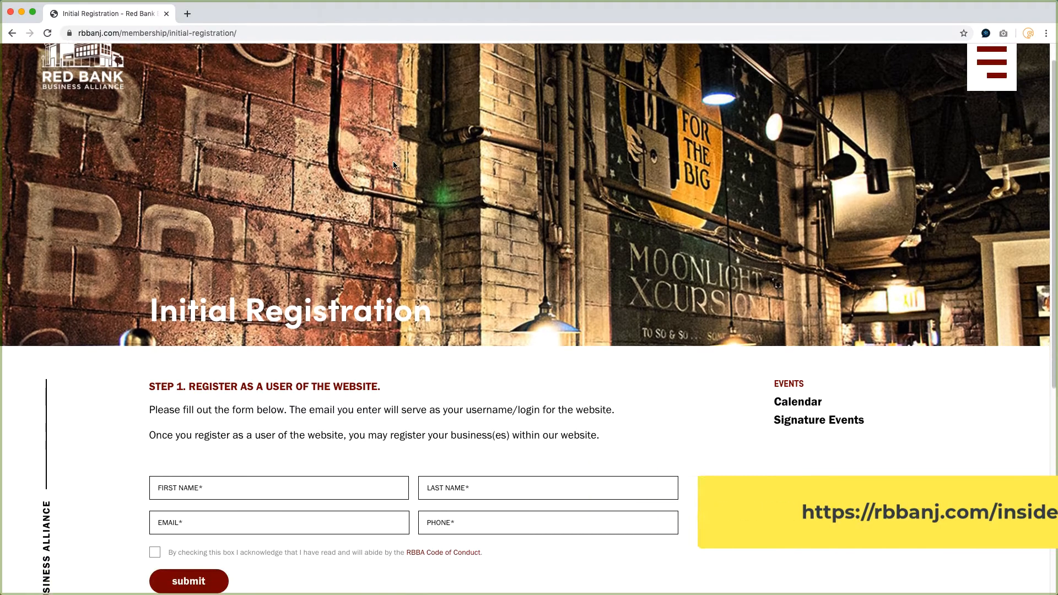
Fill in the registration form with the user's first name, last name, e-mail address and phone number.
scroll(393, 164, down, 5)
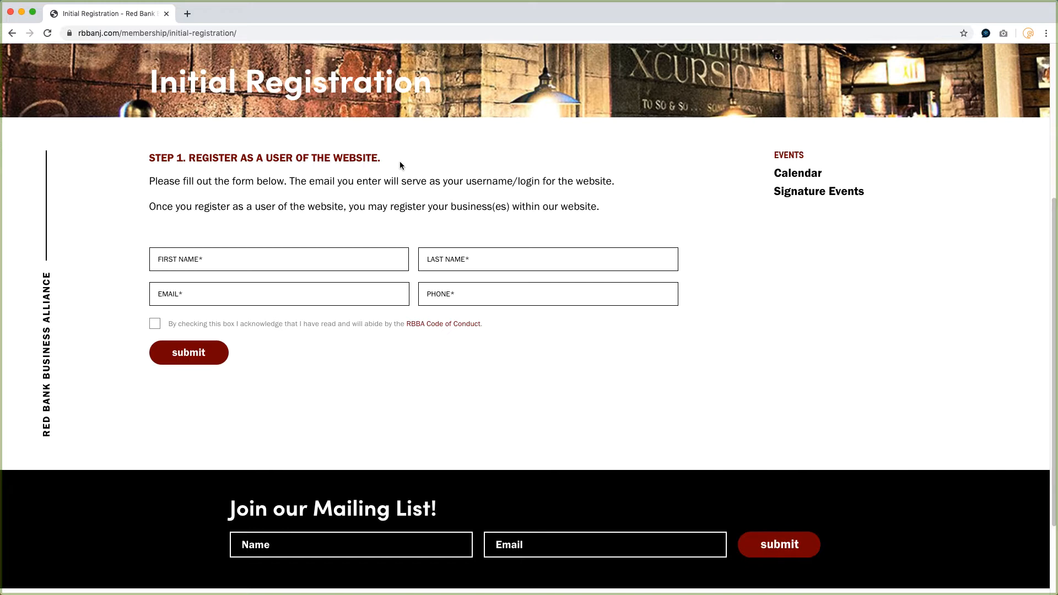
click(236, 257)
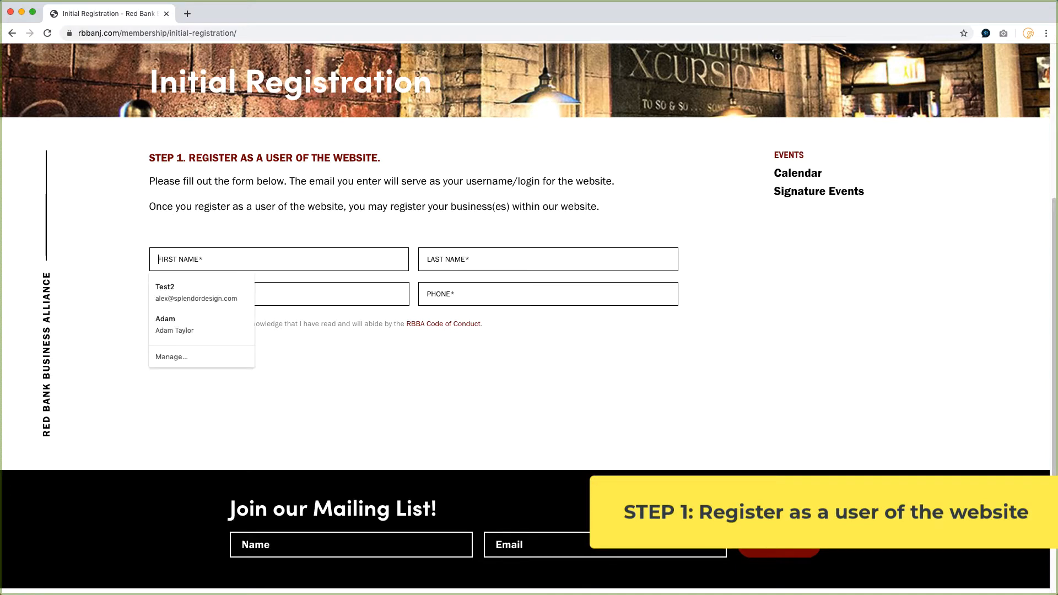
key(Tab)
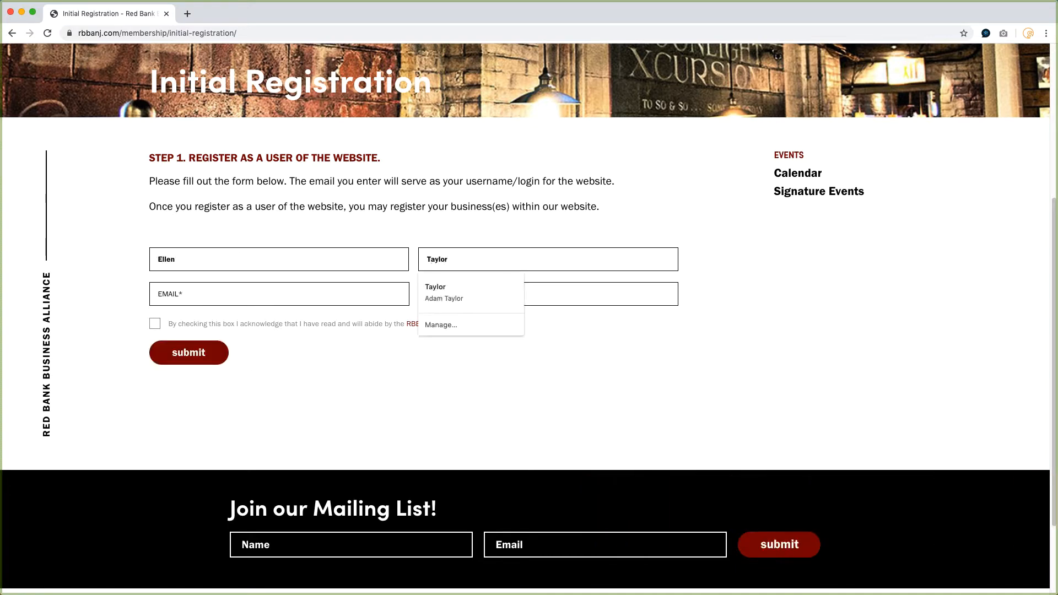
key(Tab)
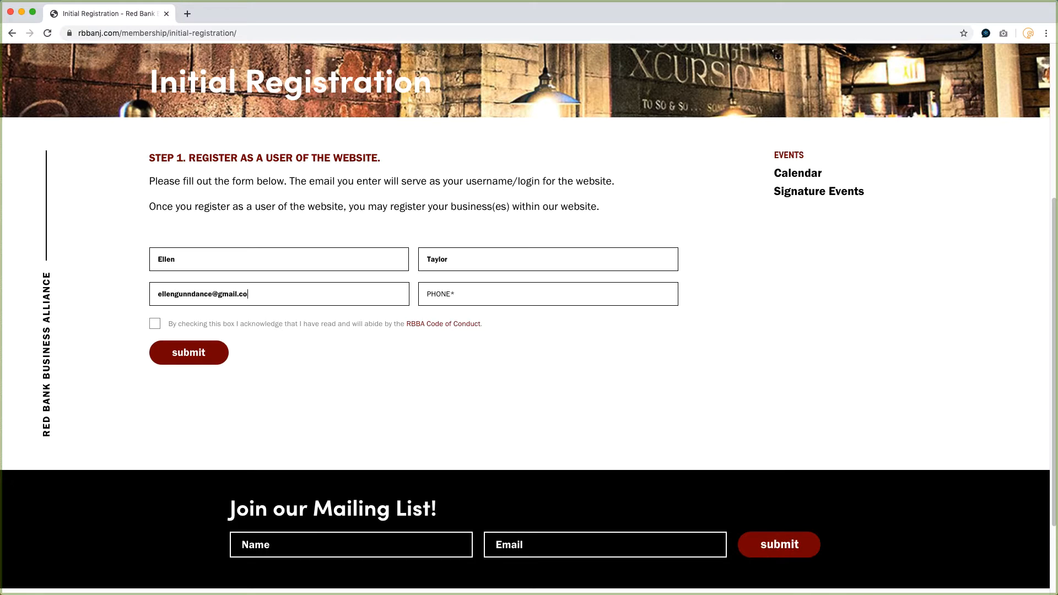
key(Tab)
Tick the Code of Conduct acknowledgement after reviewing the Code of Conduct document, and submit the registration.
click(155, 327)
click(450, 329)
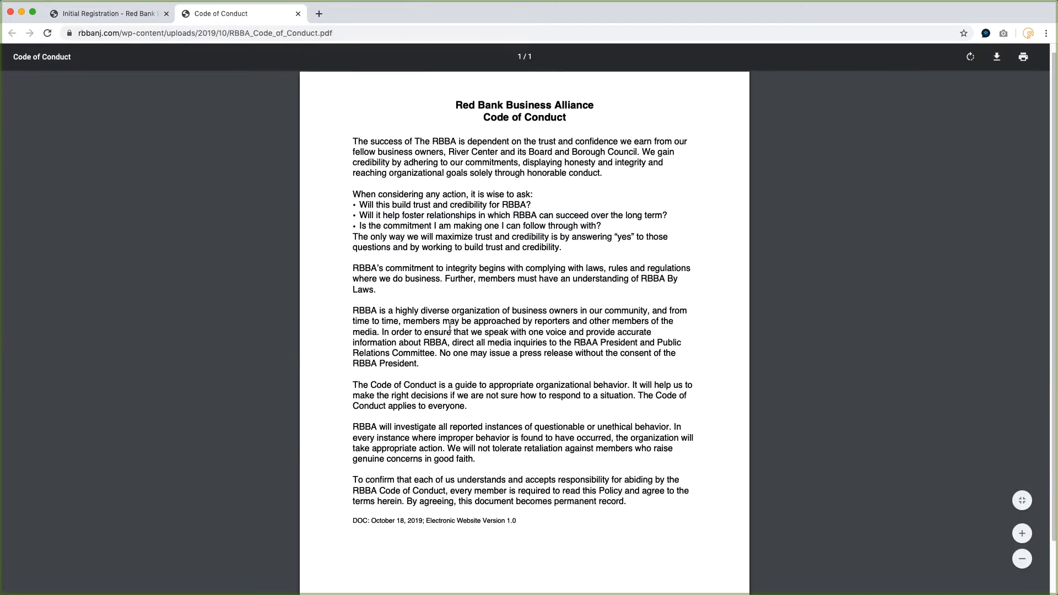
scroll(451, 327, down, 2)
scroll(450, 327, up, 3)
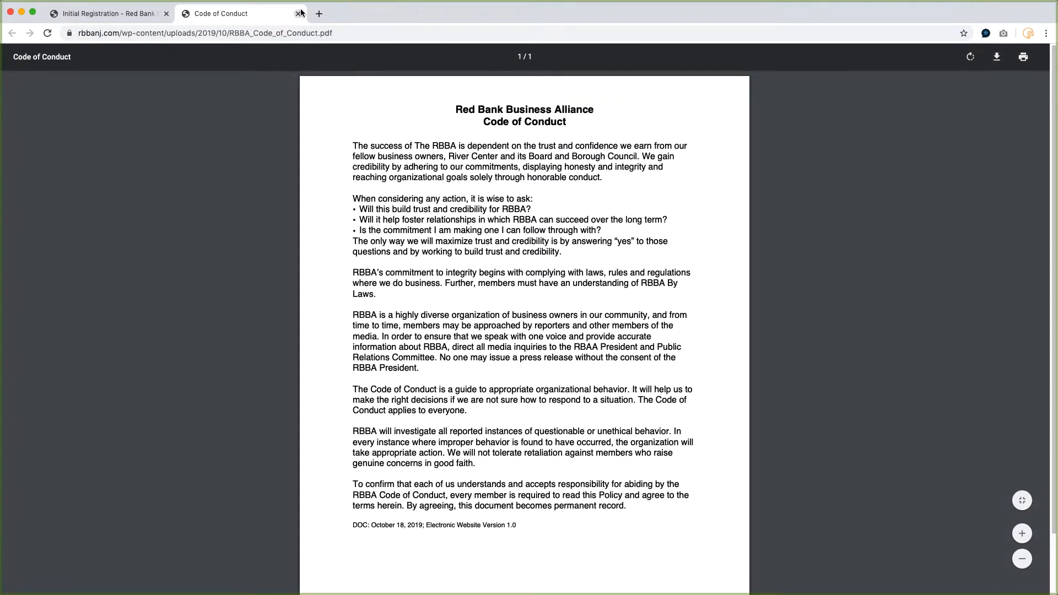
click(300, 13)
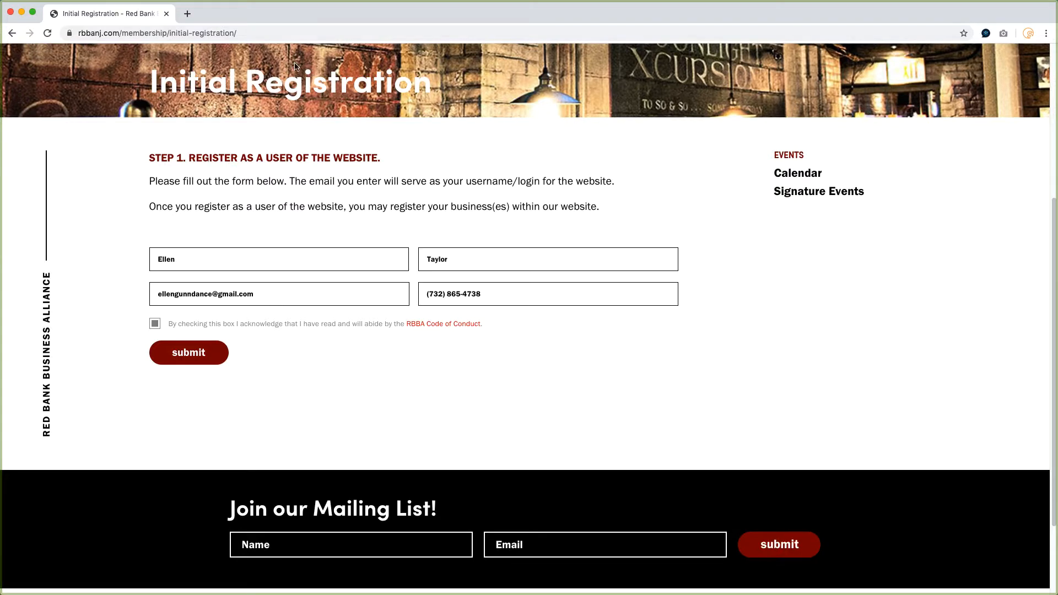
click(182, 353)
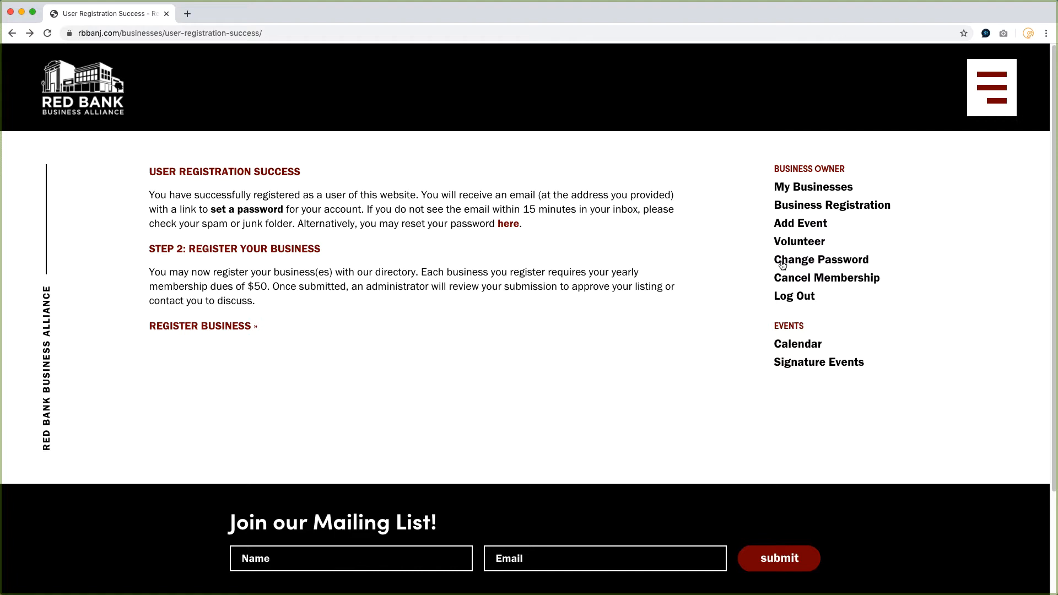
Open Change Password and request a new password link for the registered e-mail address.
click(804, 260)
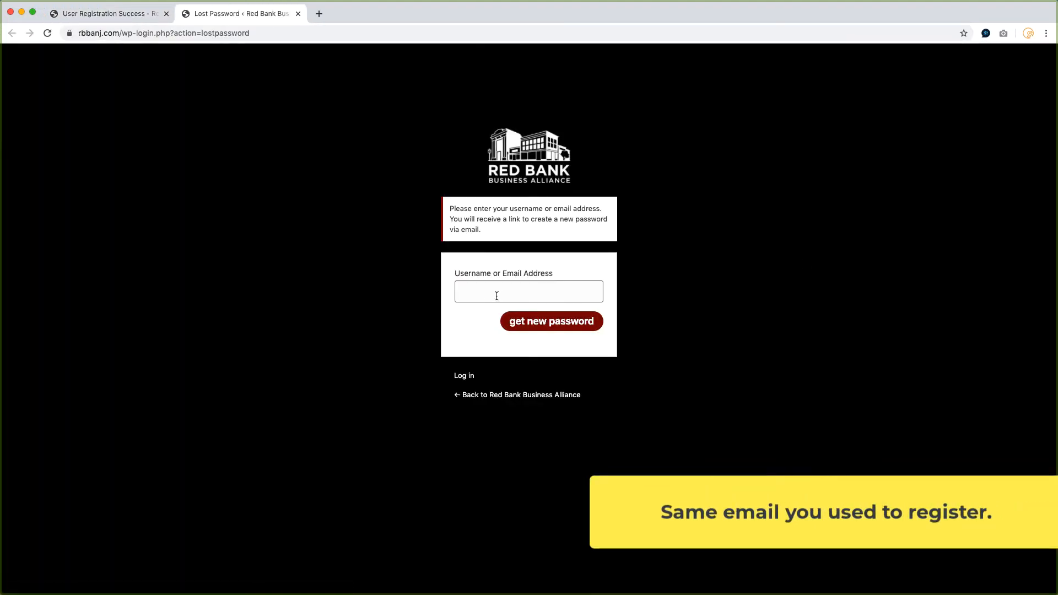
click(497, 293)
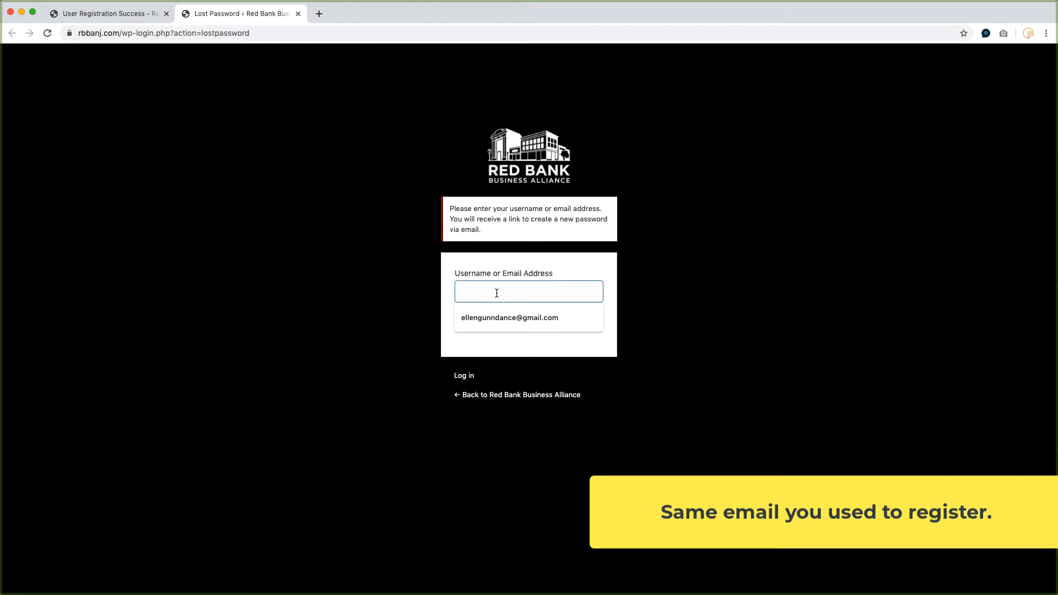
click(493, 317)
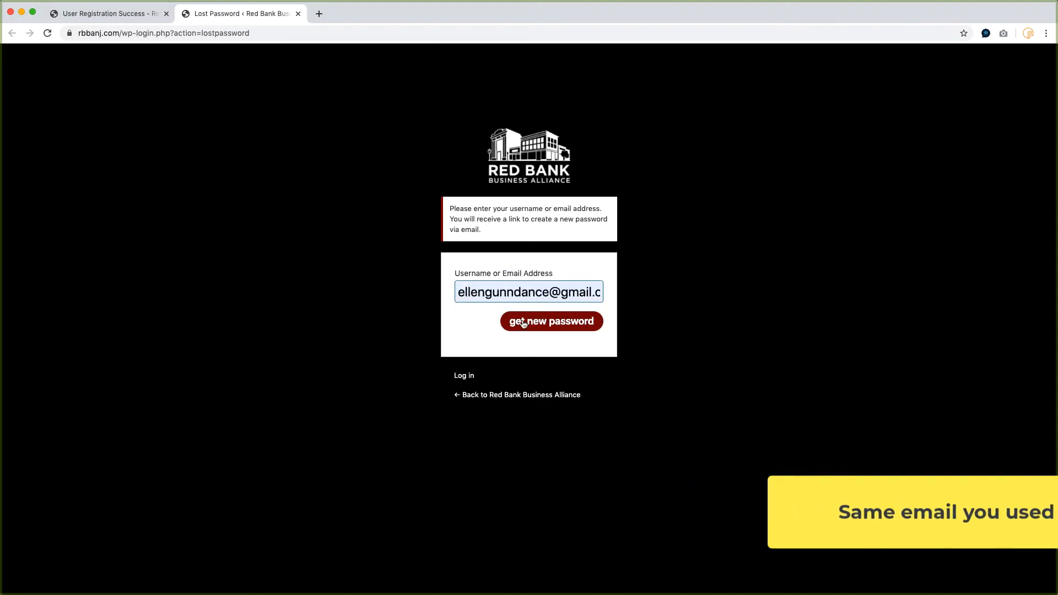
click(550, 324)
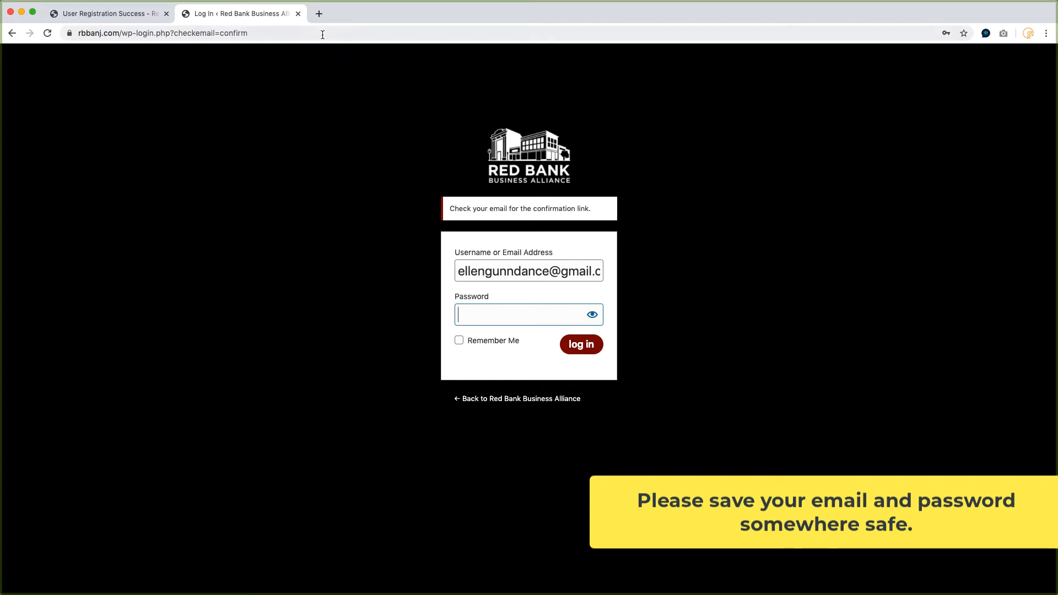
Open the Business Registration form from the registration success page and review its fields down to the membership dues section.
click(297, 14)
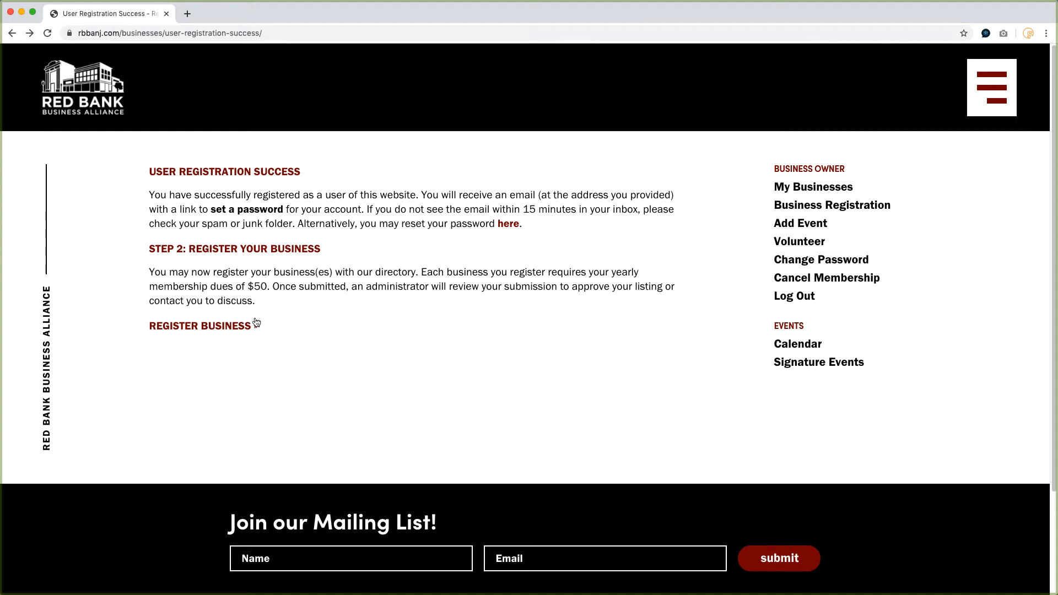
click(236, 329)
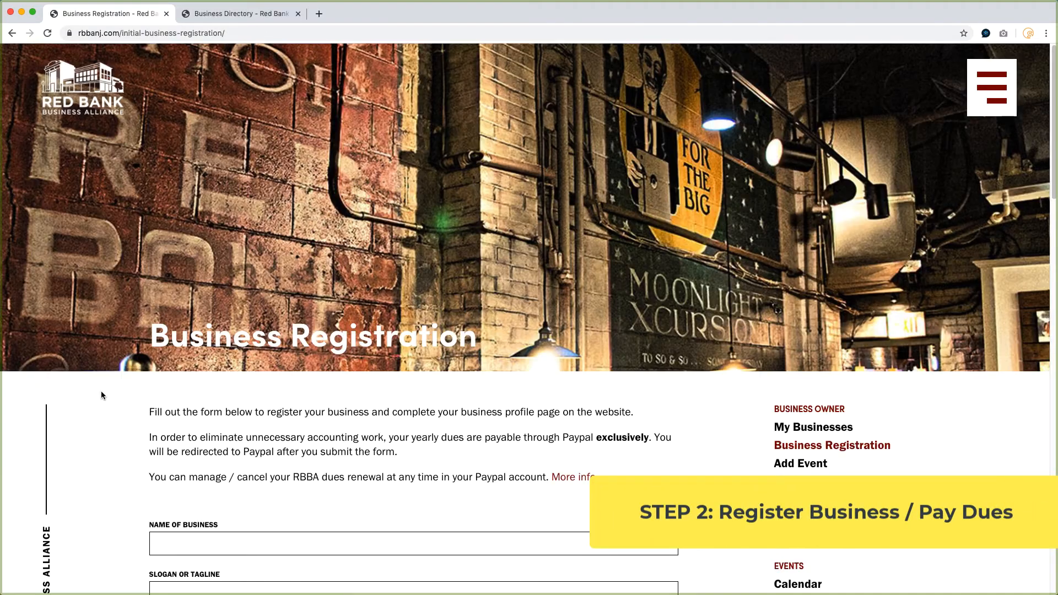
scroll(100, 392, down, 5)
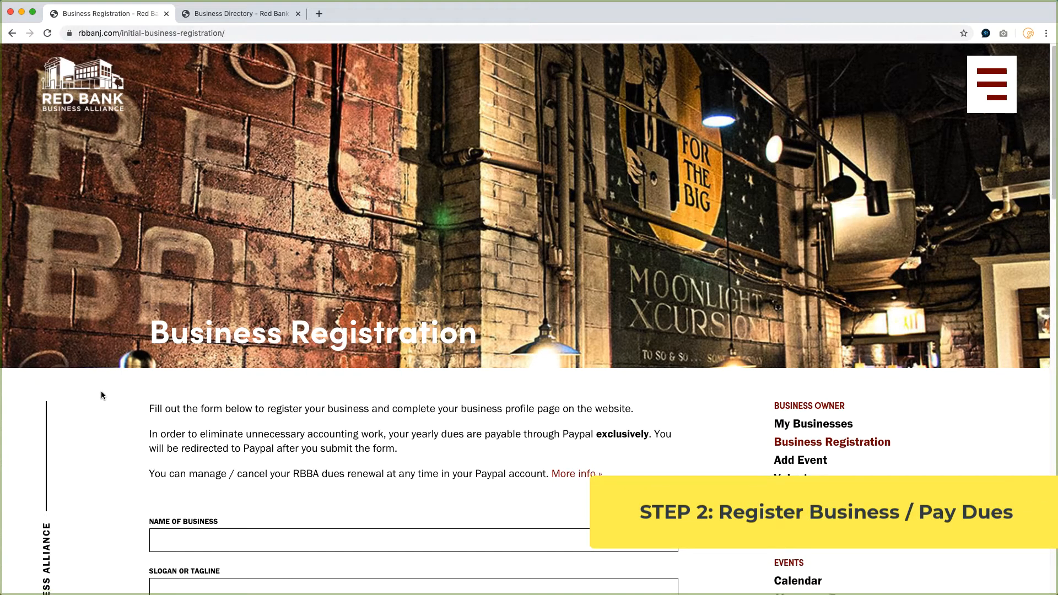
scroll(101, 392, down, 6)
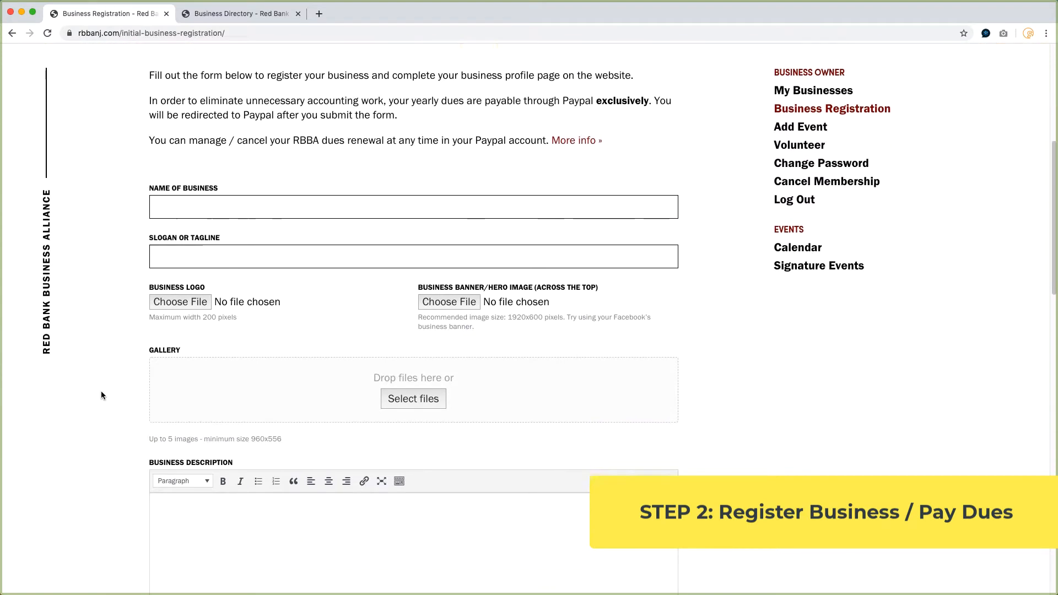
scroll(101, 395, down, 8)
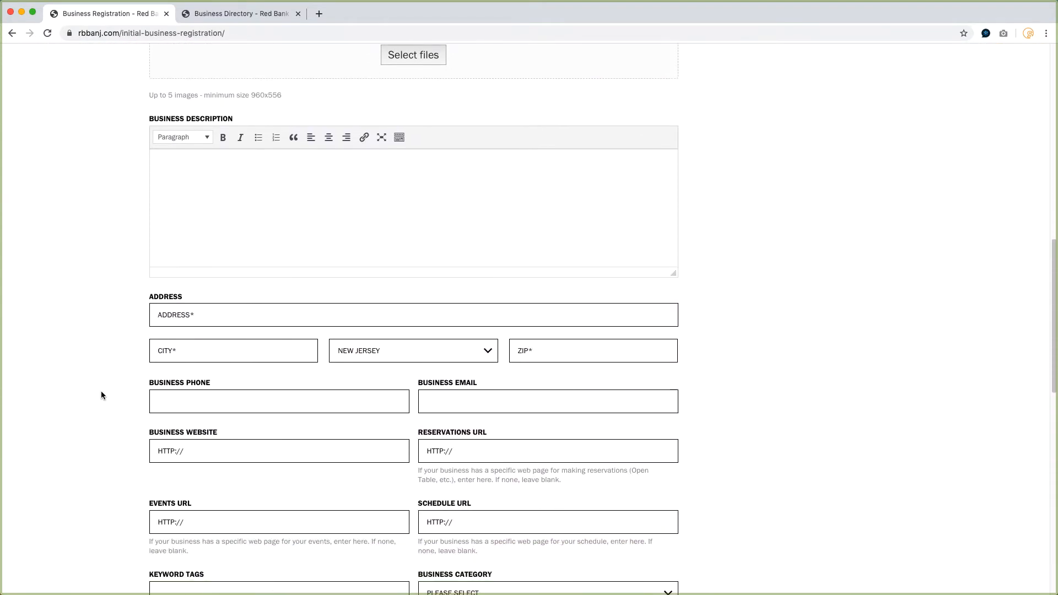
scroll(101, 396, down, 5)
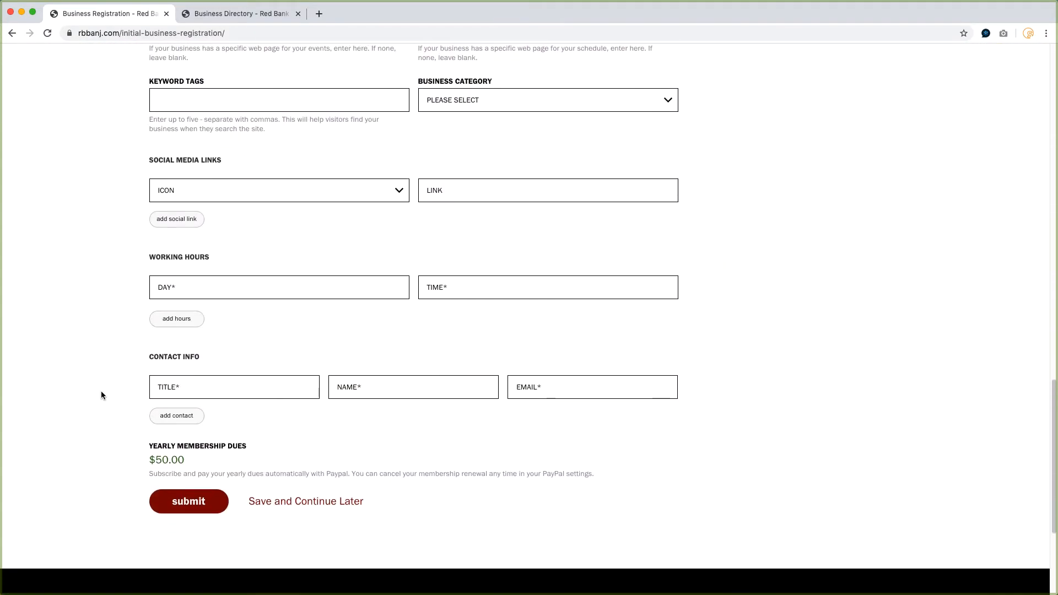
scroll(101, 395, up, 20)
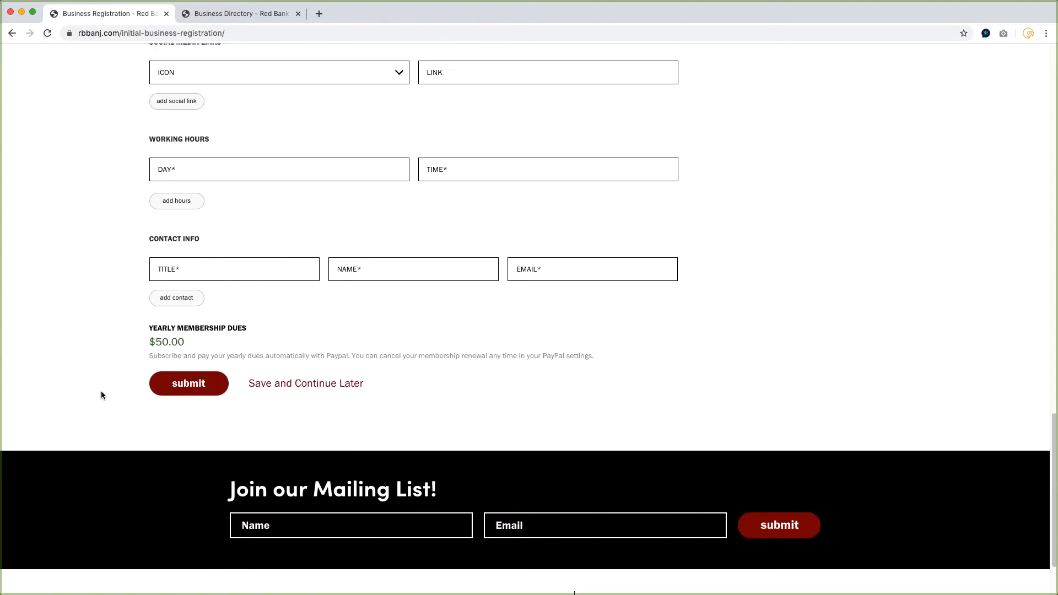
scroll(101, 395, up, 3)
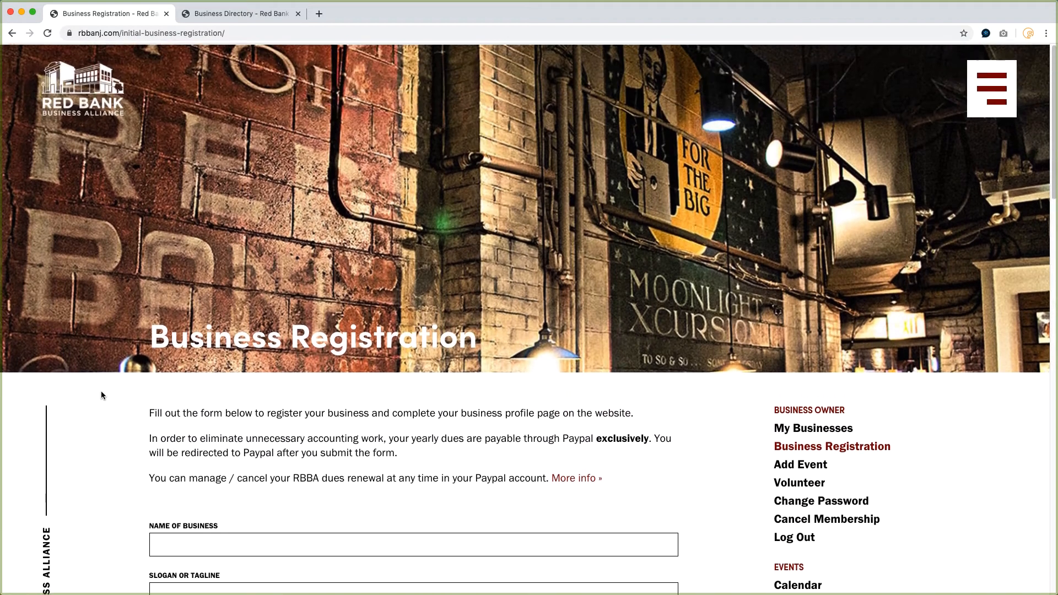
In the Business Directory, expand the Sweetest Sin Boutique entry and open its full business listing.
click(231, 18)
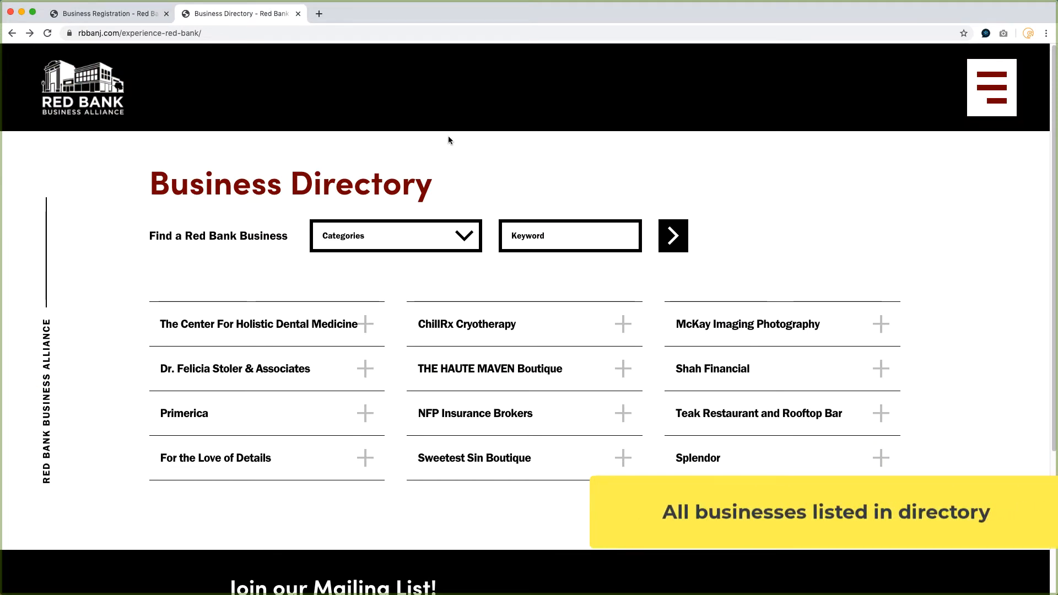
click(349, 234)
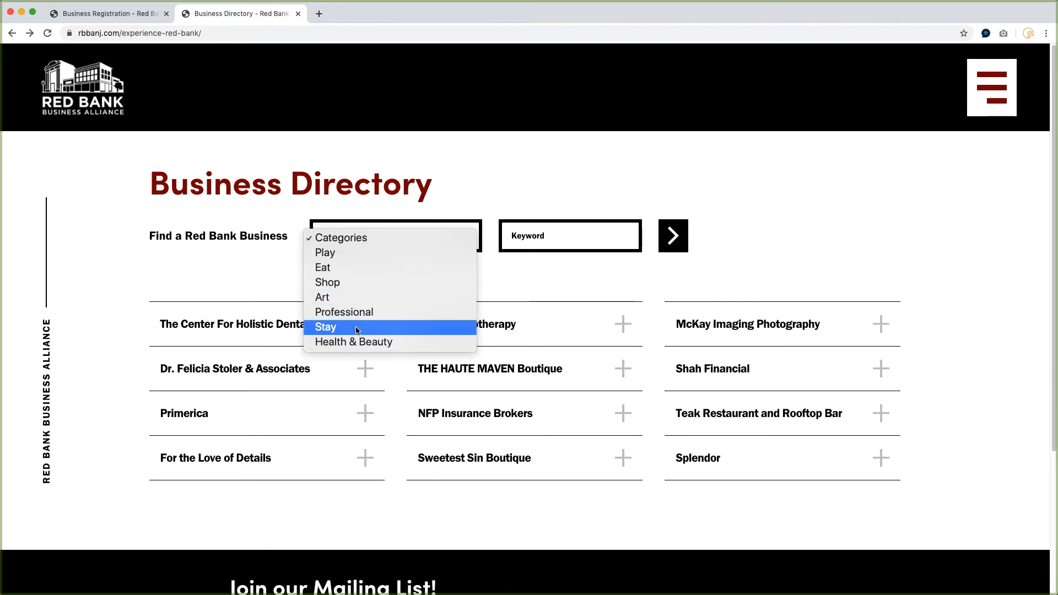
click(490, 193)
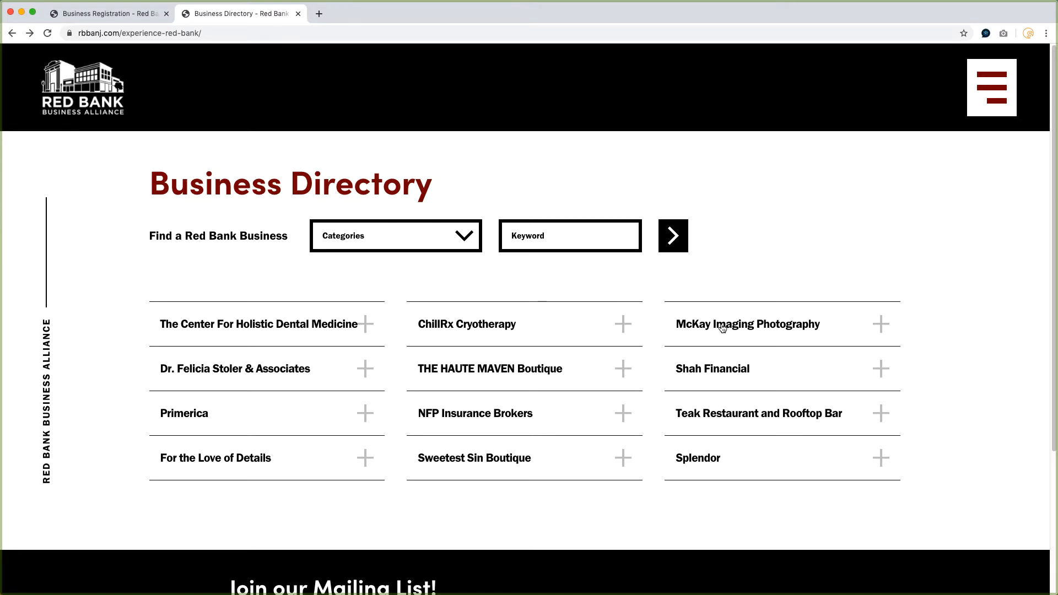
click(511, 459)
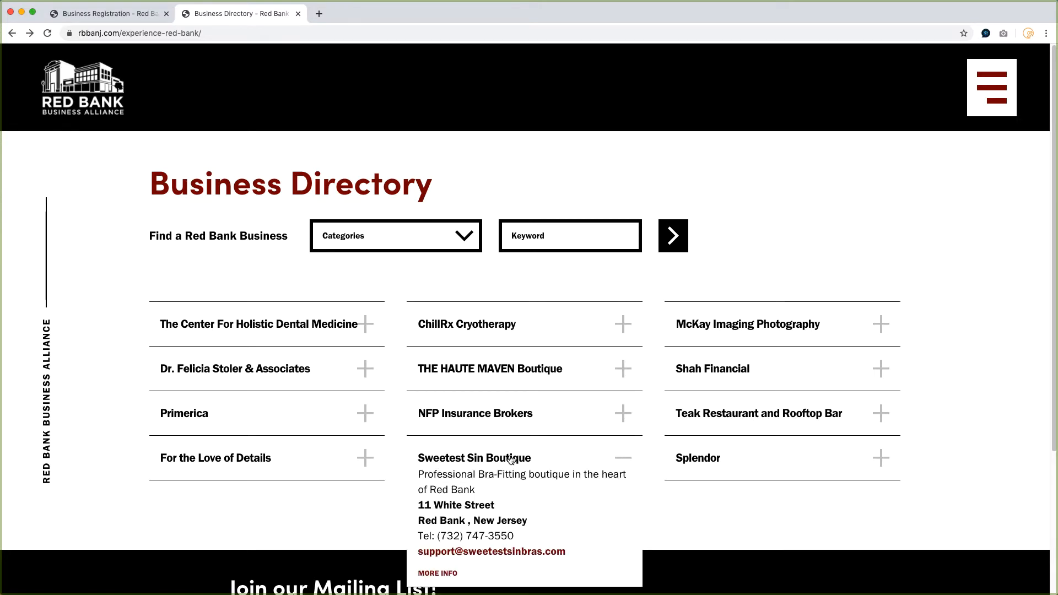
scroll(511, 460, down, 2)
scroll(511, 459, down, 2)
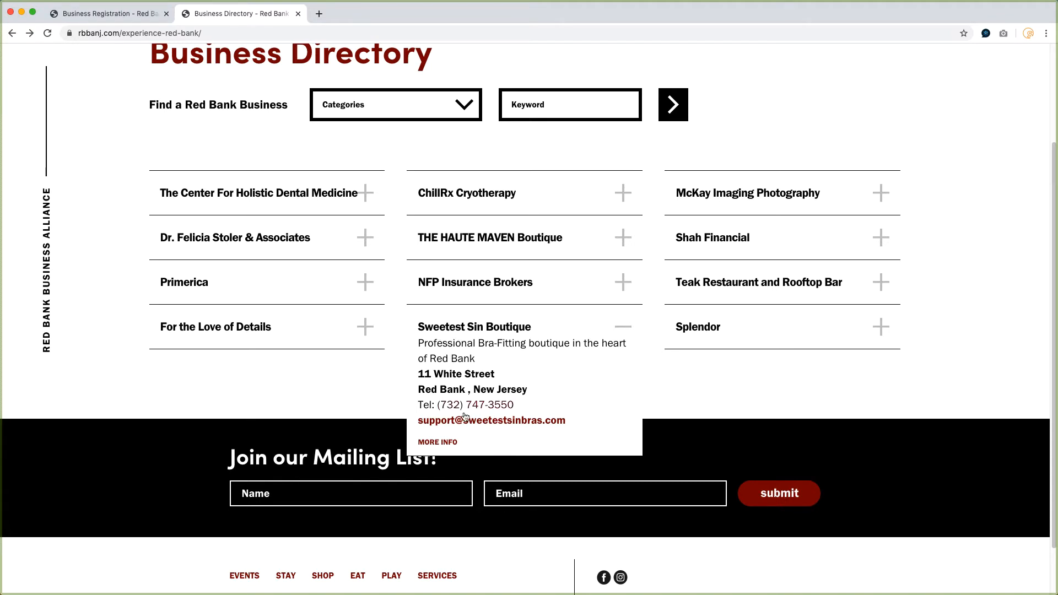
click(433, 443)
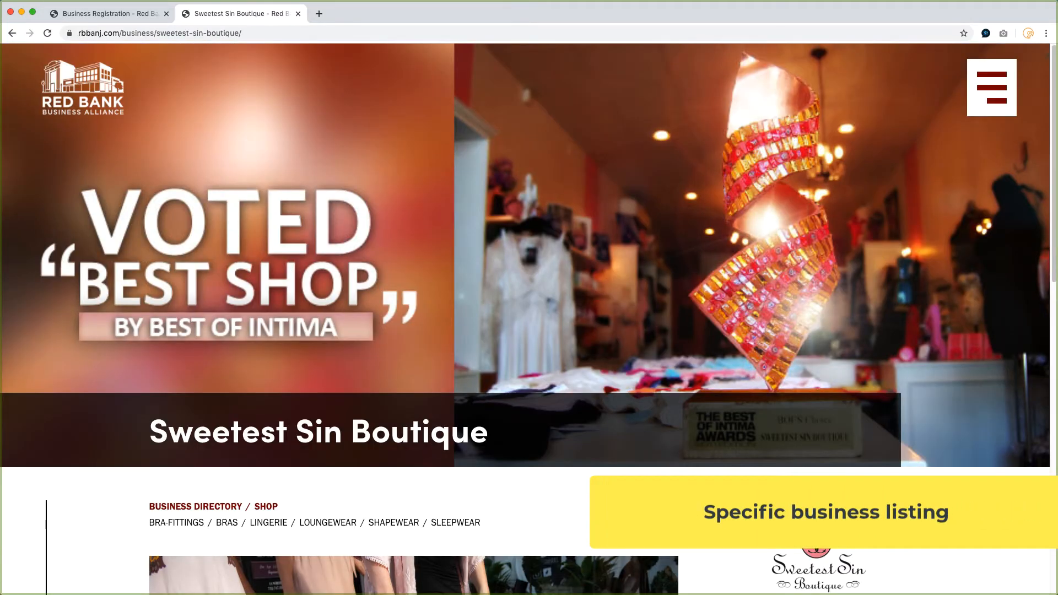
Browse the Sweetest Sin Boutique listing page, including its contact details, hours and photo gallery.
scroll(529, 319, down, 1)
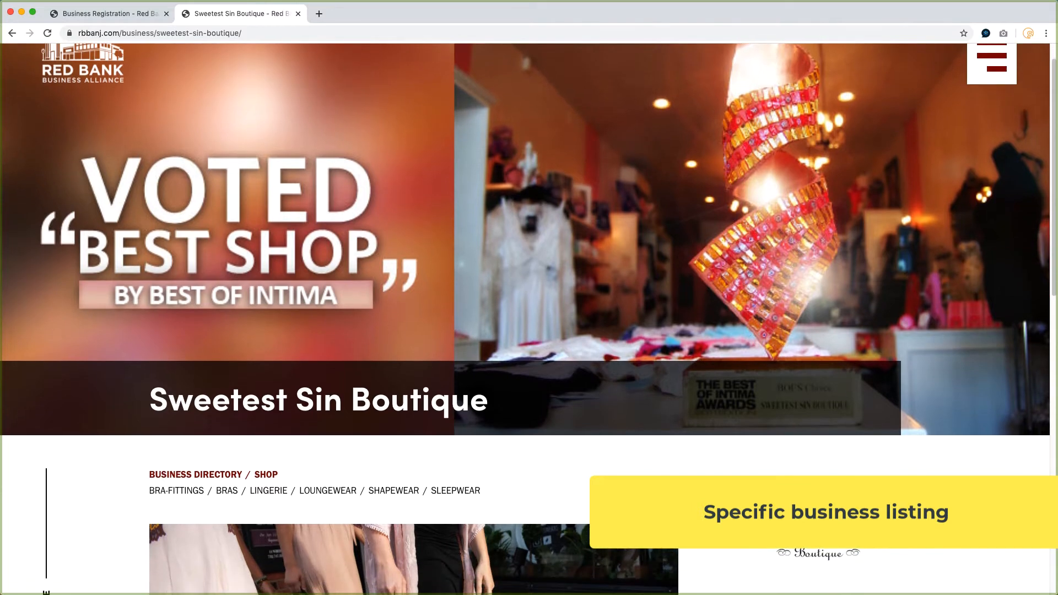
scroll(921, 480, up, 1)
scroll(921, 480, down, 1)
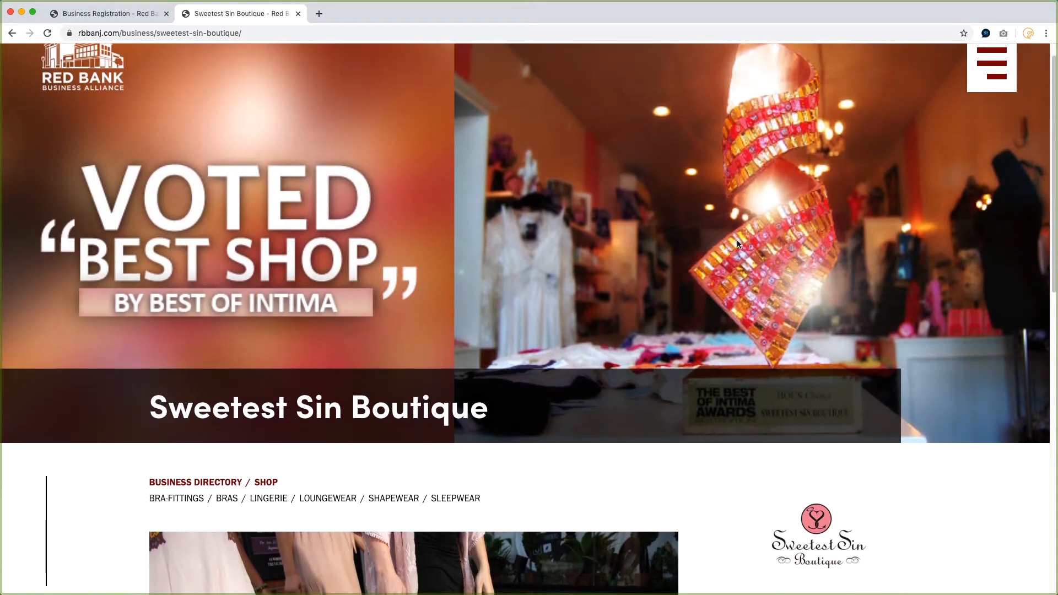
scroll(736, 240, down, 5)
scroll(736, 239, up, 2)
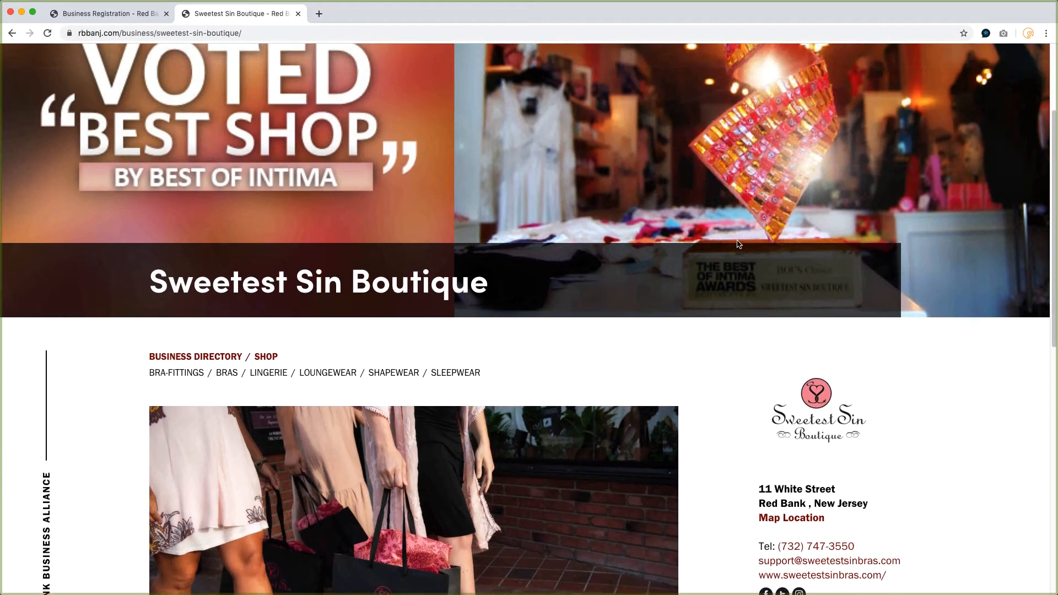
scroll(737, 240, down, 4)
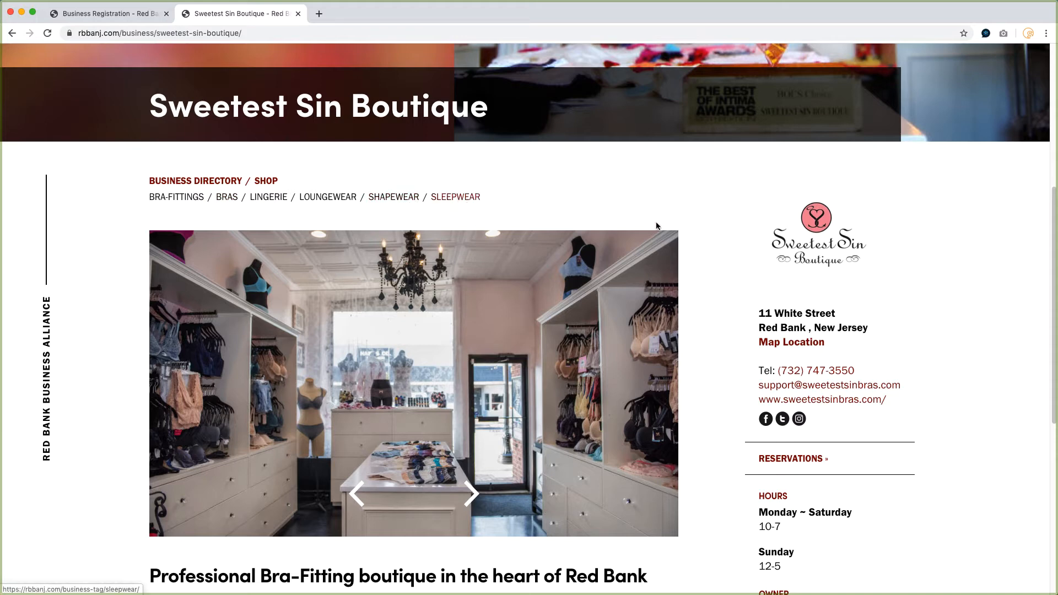
scroll(800, 255, down, 2)
scroll(800, 255, down, 1)
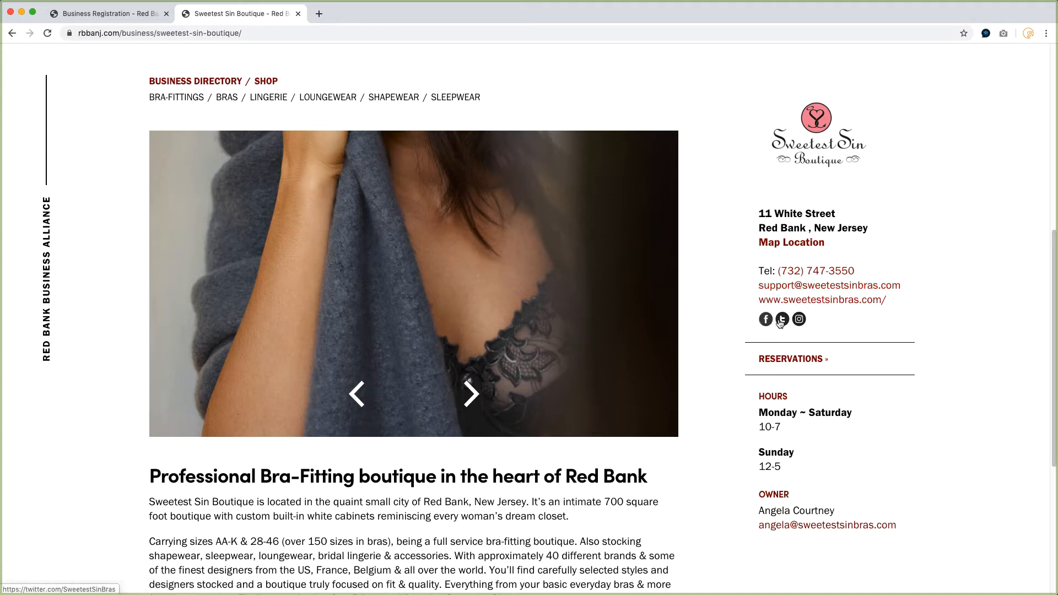
scroll(799, 324, down, 2)
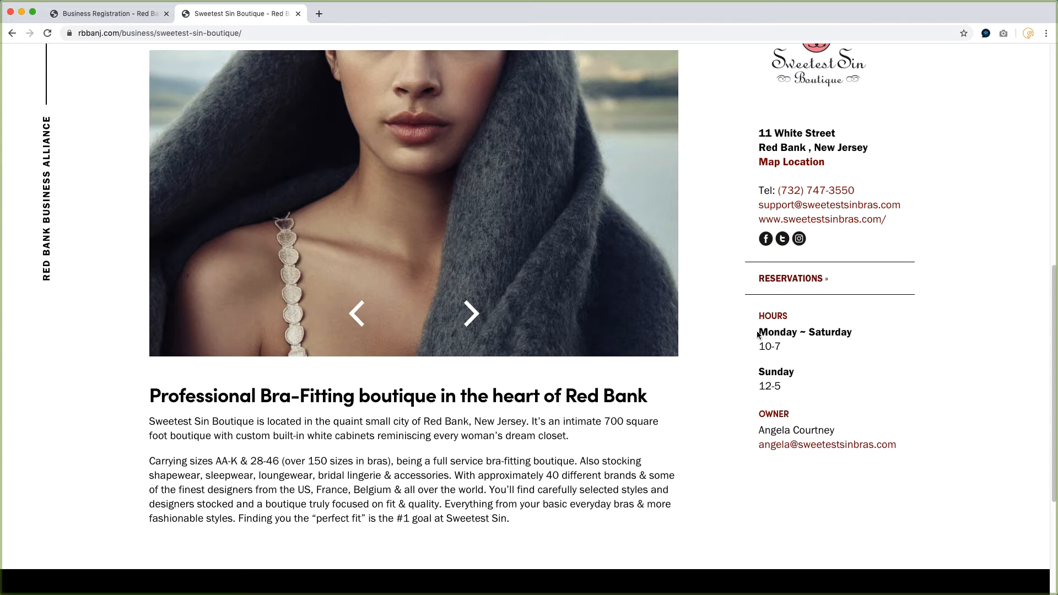
scroll(785, 467, down, 3)
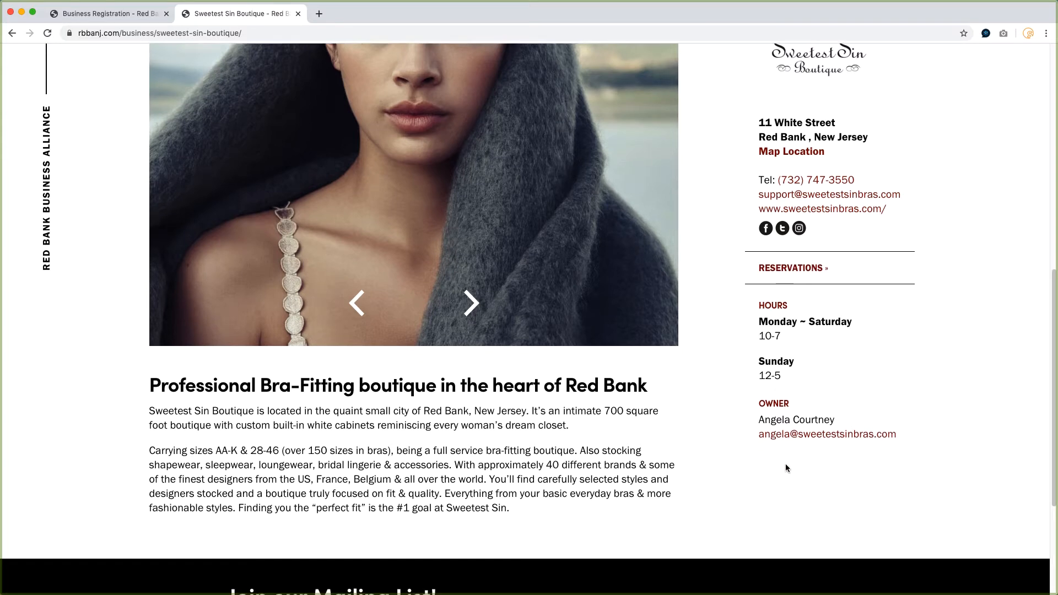
scroll(716, 434, up, 4)
scroll(717, 435, up, 2)
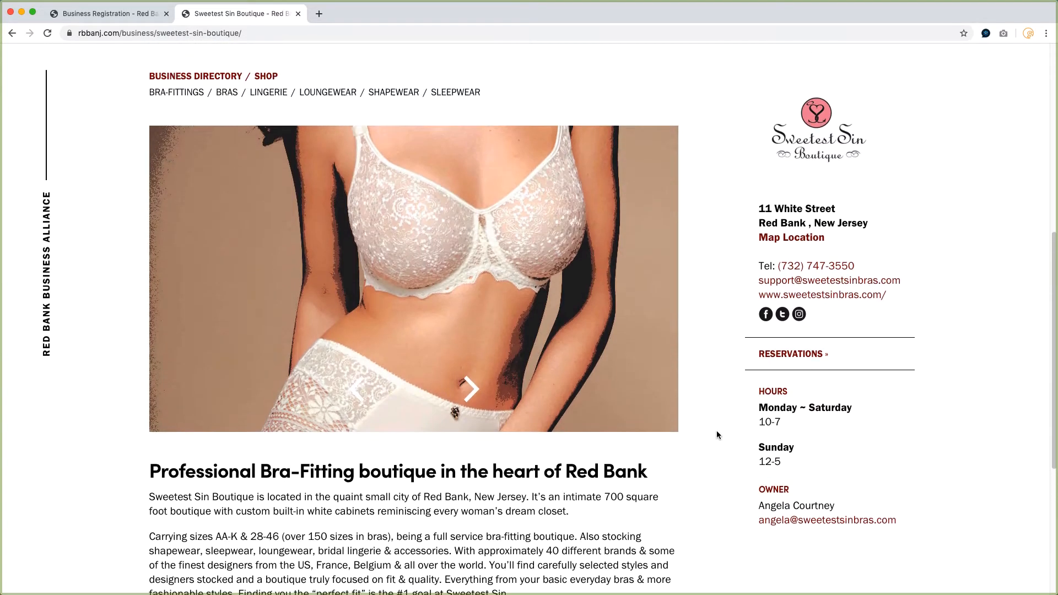
scroll(366, 490, down, 3)
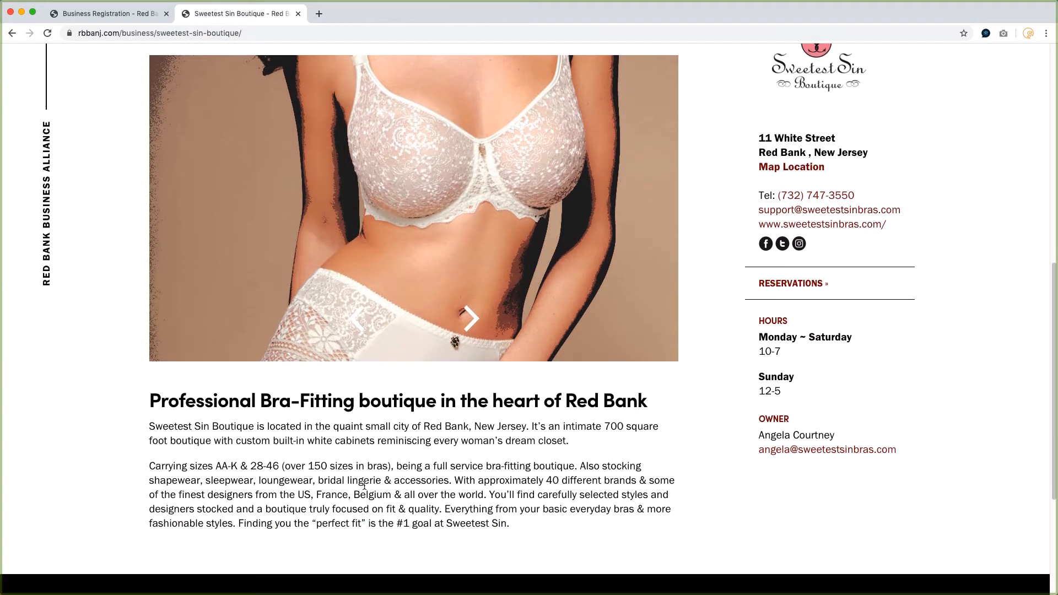
click(473, 321)
click(473, 321)
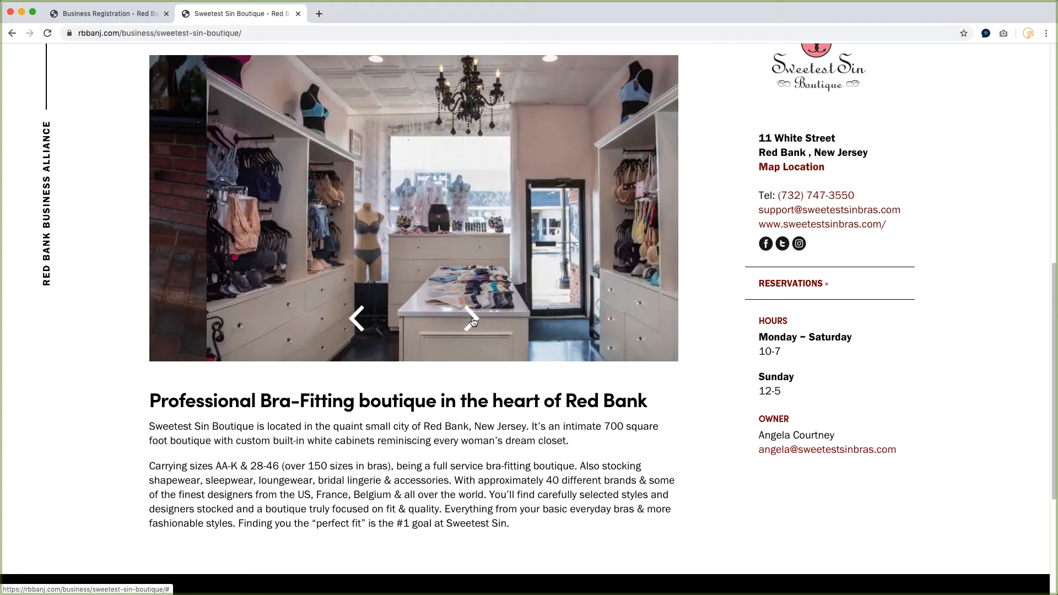
click(473, 322)
scroll(473, 322, down, 4)
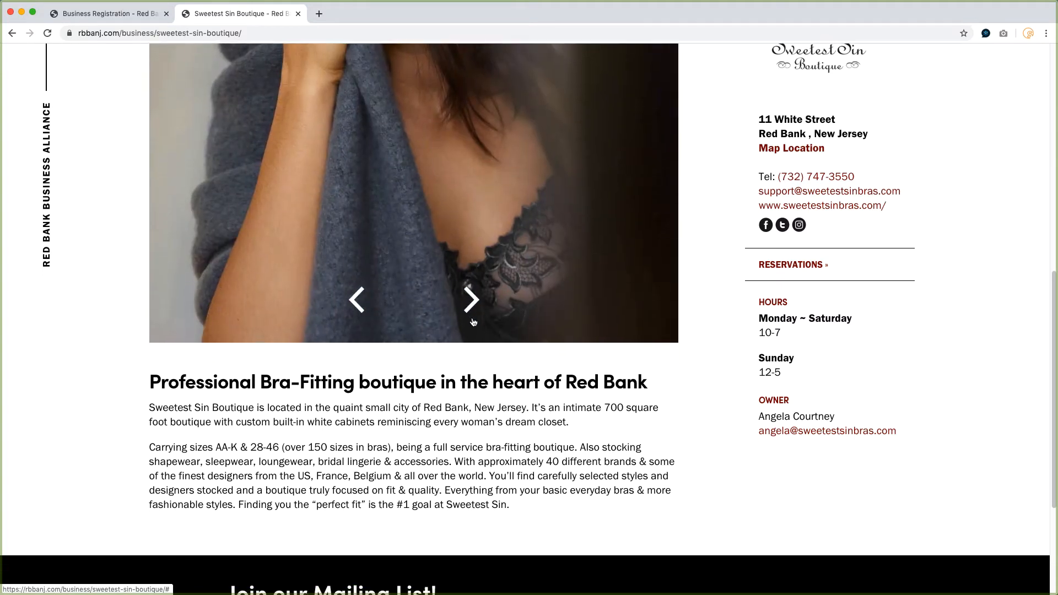
scroll(473, 321, up, 10)
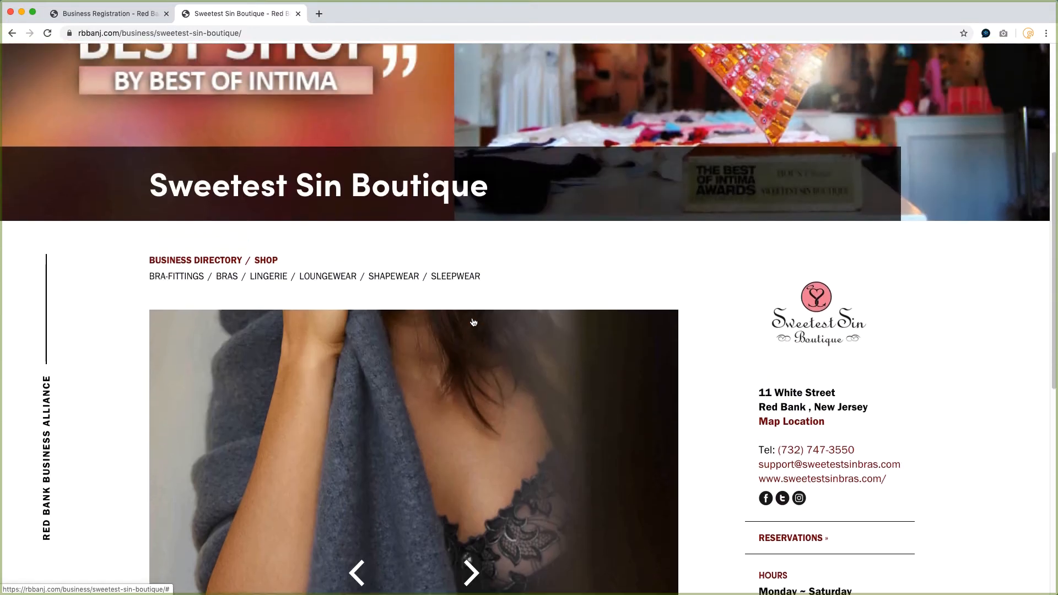
scroll(471, 321, up, 3)
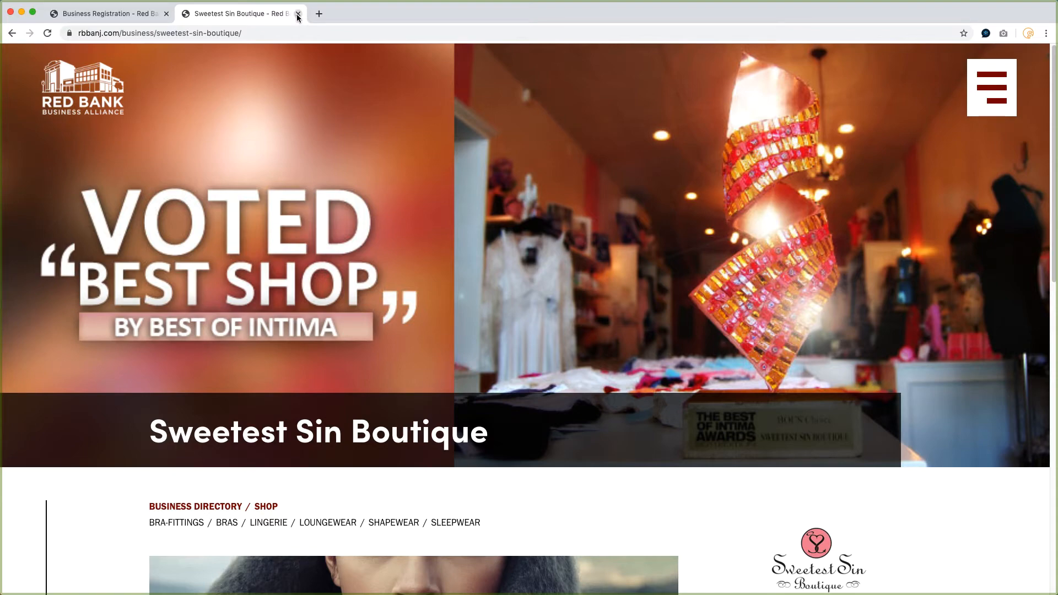
Return to the Business Registration form and enter the business name Mnomouth Academy of Ballet.
click(113, 14)
scroll(395, 339, down, 5)
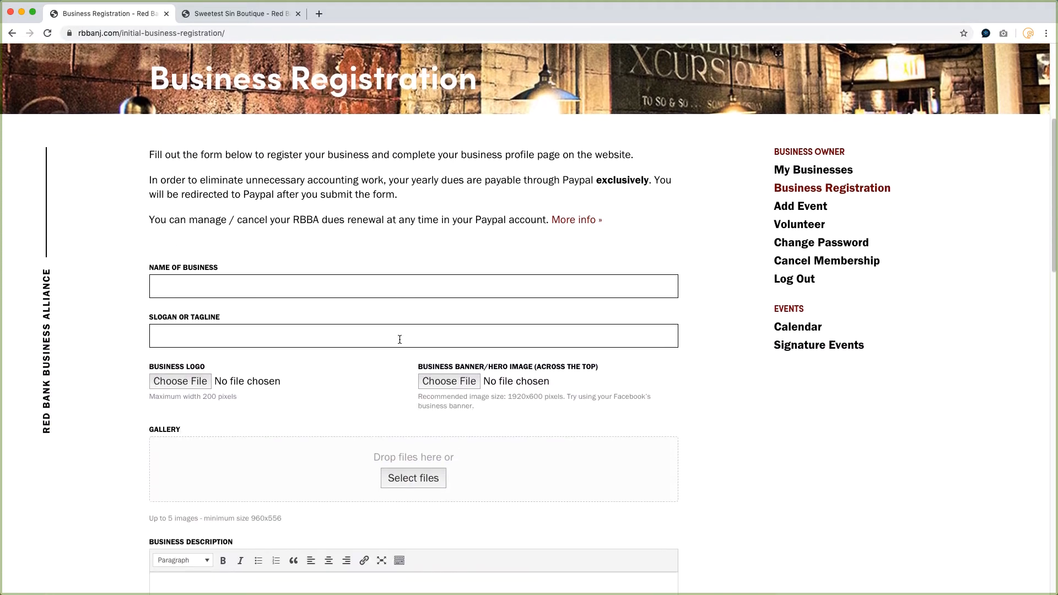
click(188, 276)
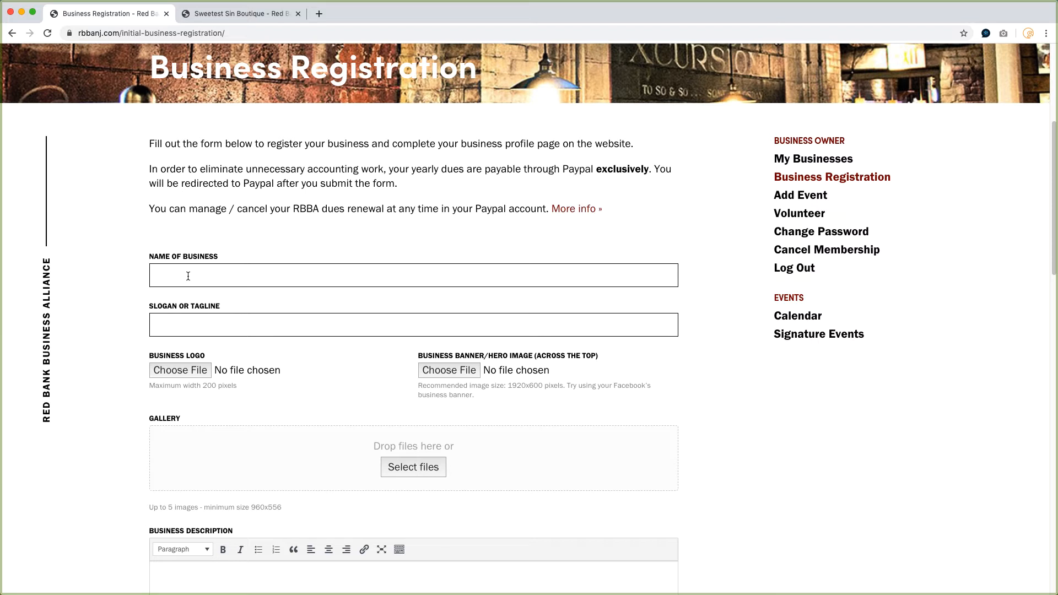
text(Mnomouth Academy of Ballety)
key(BackSpace)
Enter the slogan or tagline Come Dance With Us.
click(190, 321)
text(Come Dance with Us)
click(206, 324)
key(BackSpace)
text(W)
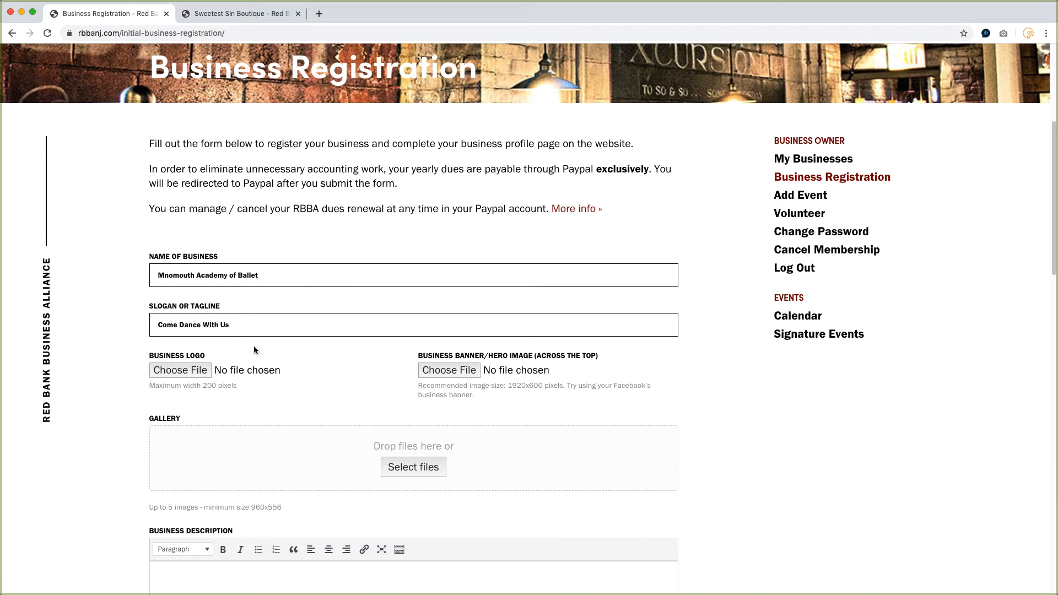
Examine the size requirements for the business logo and the banner image.
scroll(283, 353, down, 4)
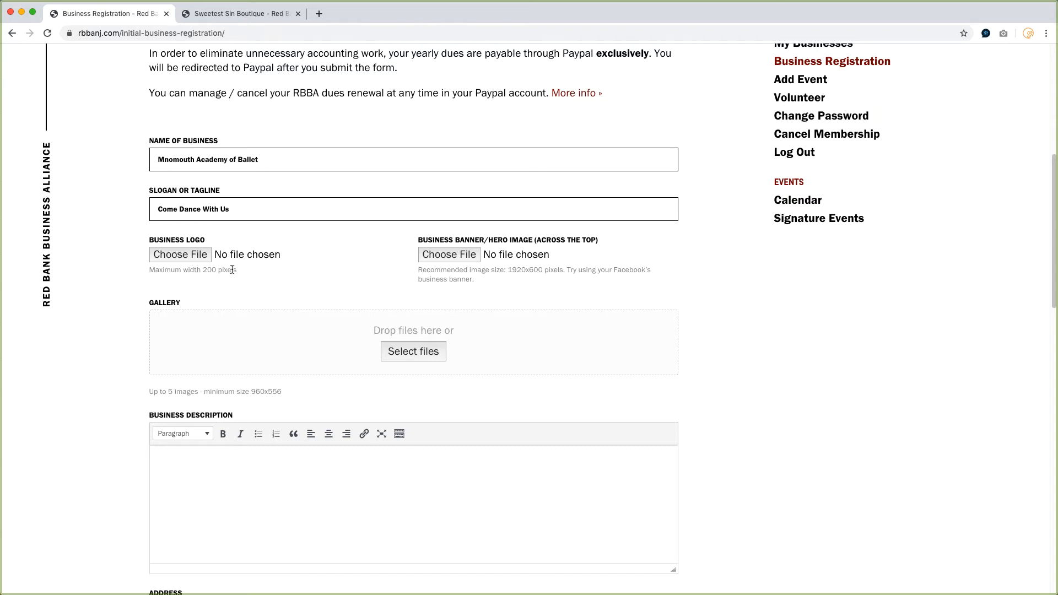
drag(237, 270, 150, 271)
click(134, 278)
drag(420, 271, 563, 271)
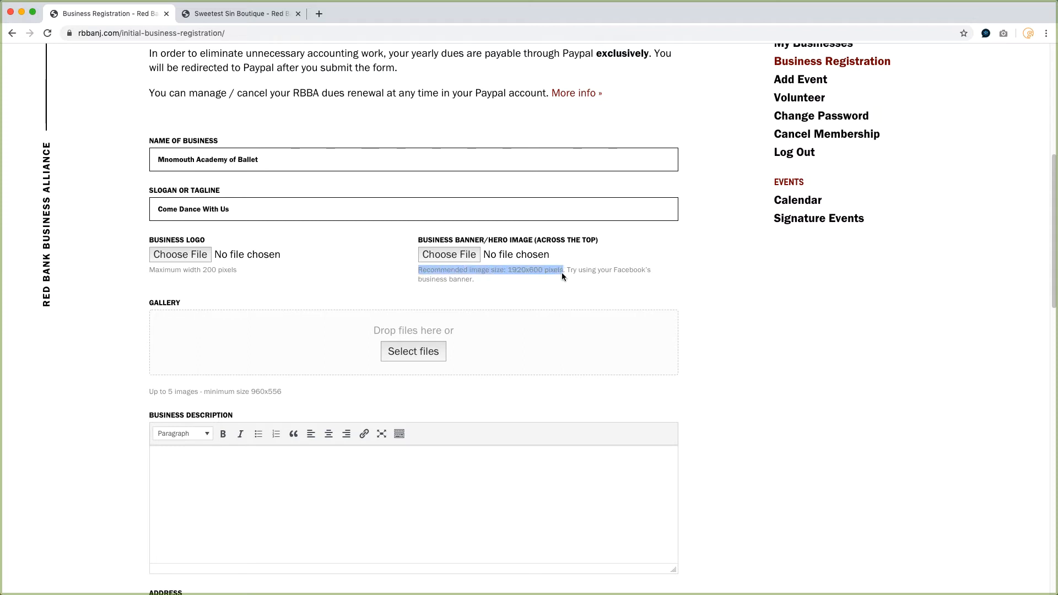
click(532, 281)
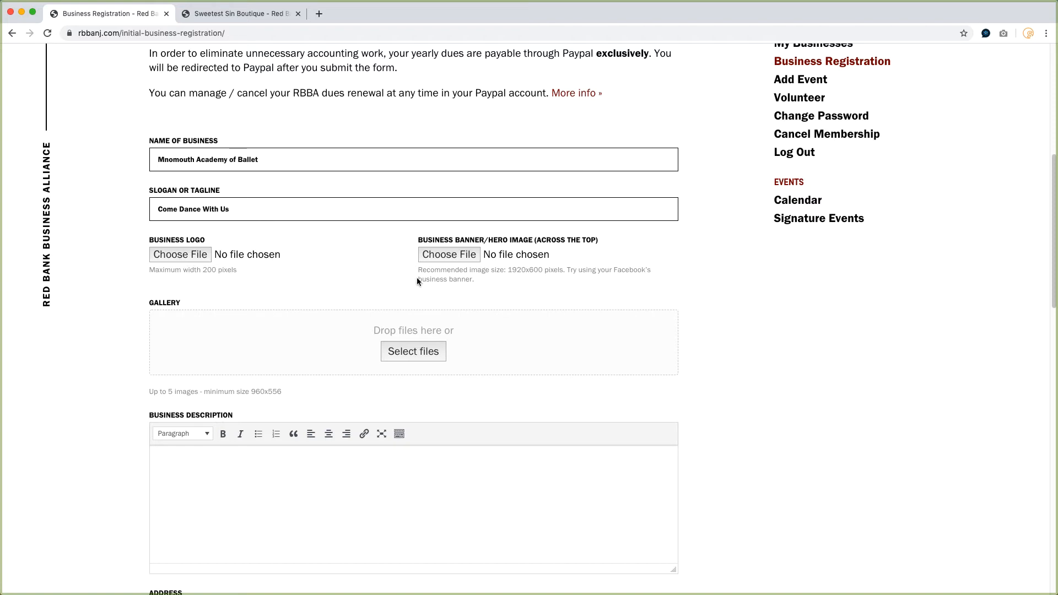
Upload MAB-Logo.png from the RBBA Listing folder as the business logo.
click(179, 255)
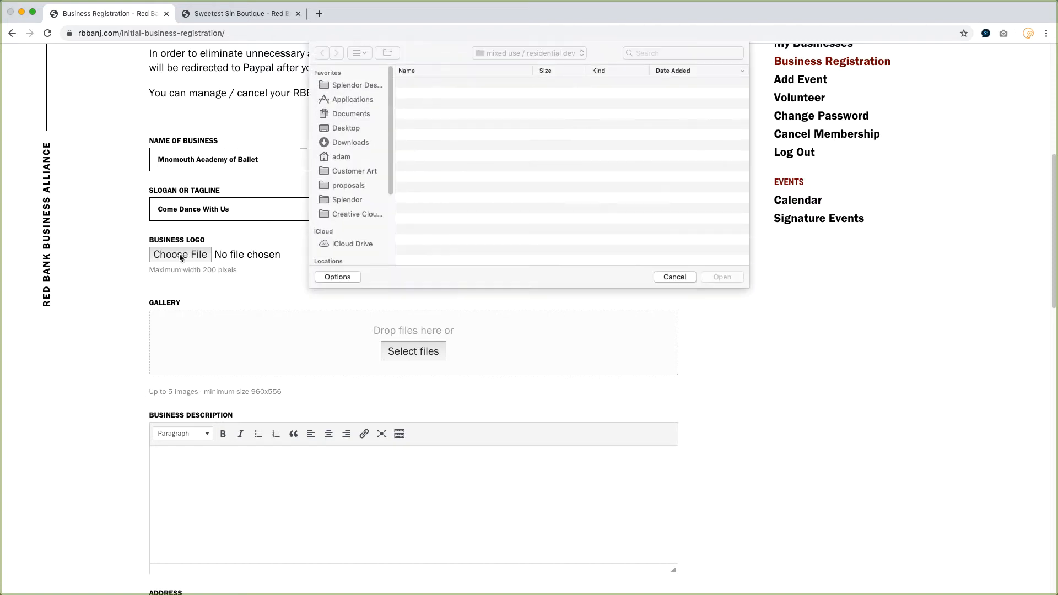
click(485, 55)
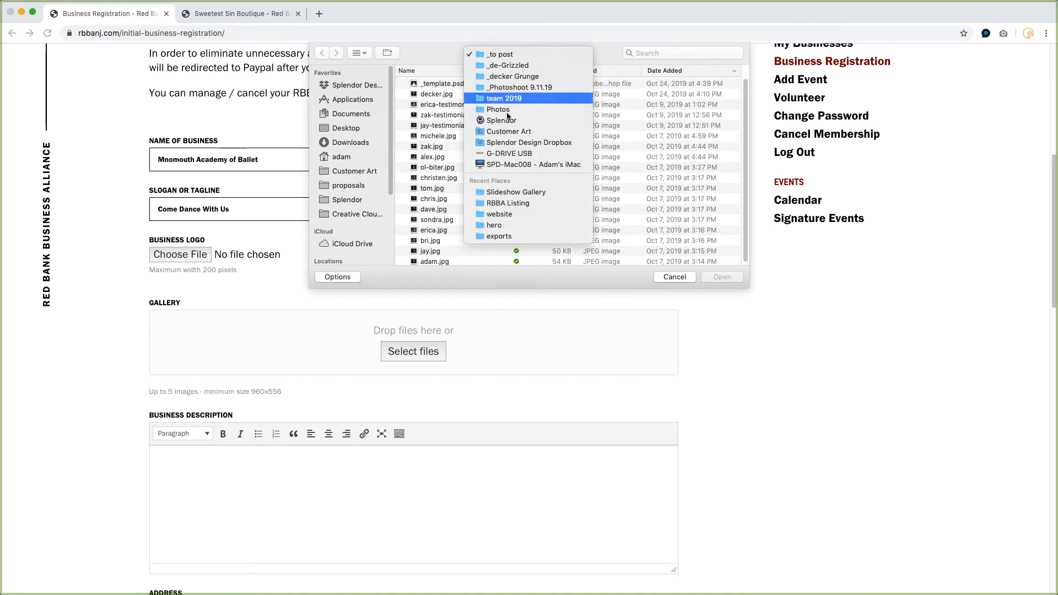
click(507, 203)
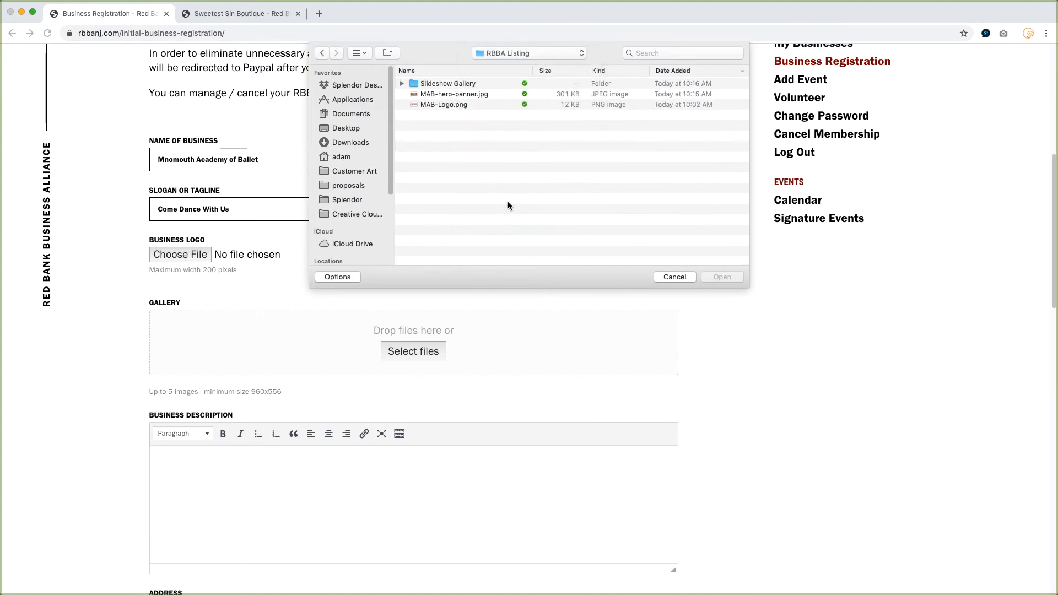
click(438, 104)
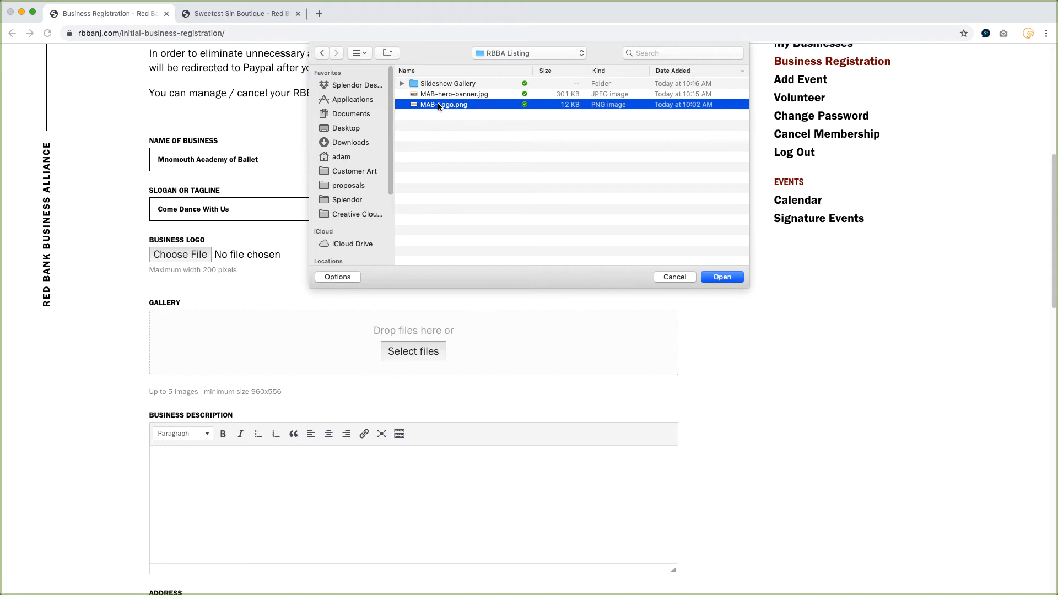
click(360, 53)
click(368, 113)
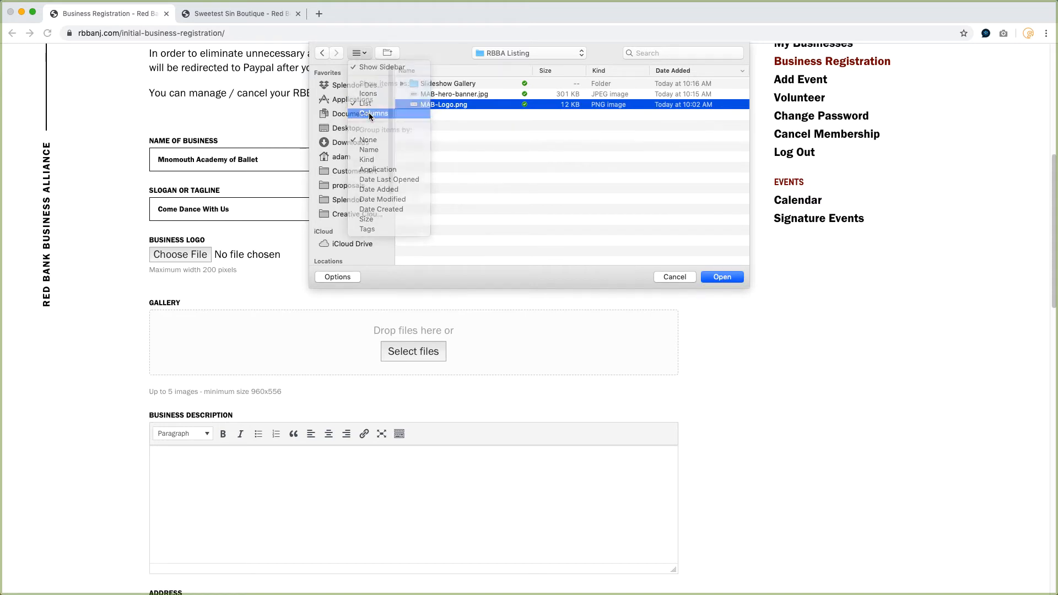
click(722, 277)
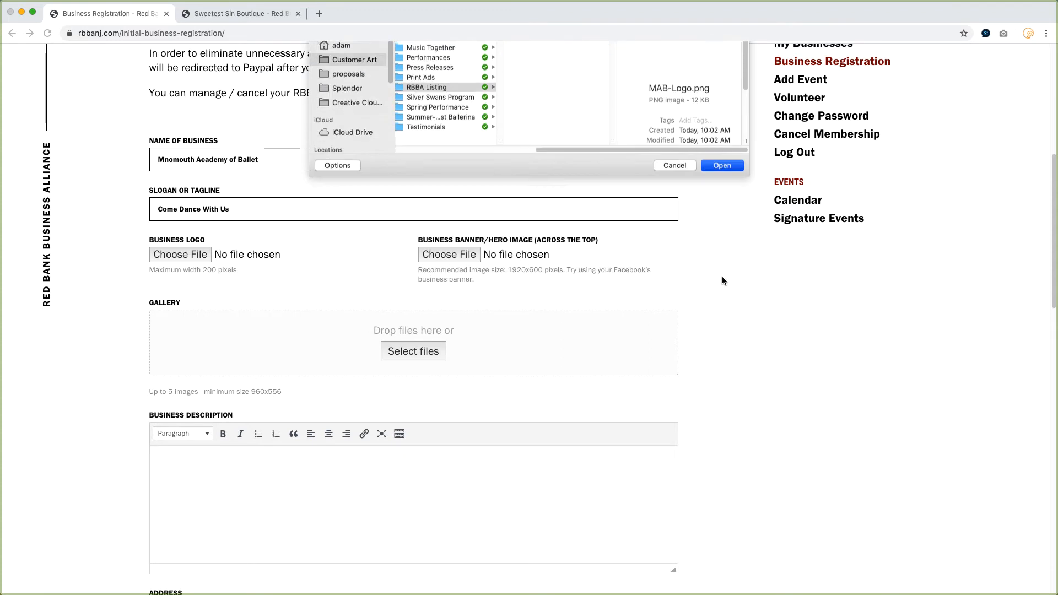
Upload MAB-hero-banner.jpg from the same folder as the business banner/hero image.
click(446, 254)
click(435, 69)
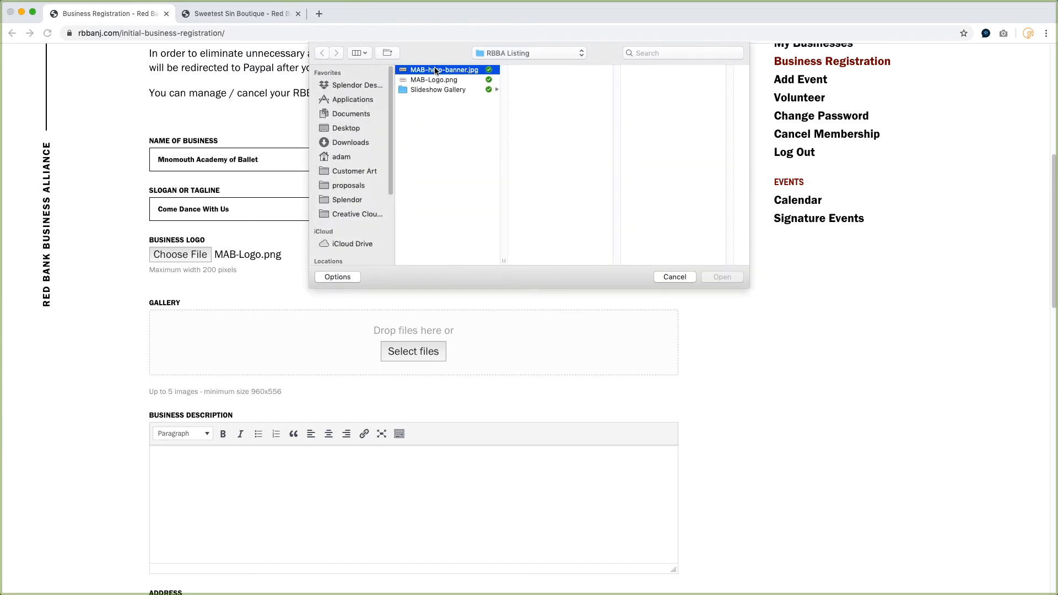
scroll(631, 231, down, 2)
scroll(631, 232, down, 2)
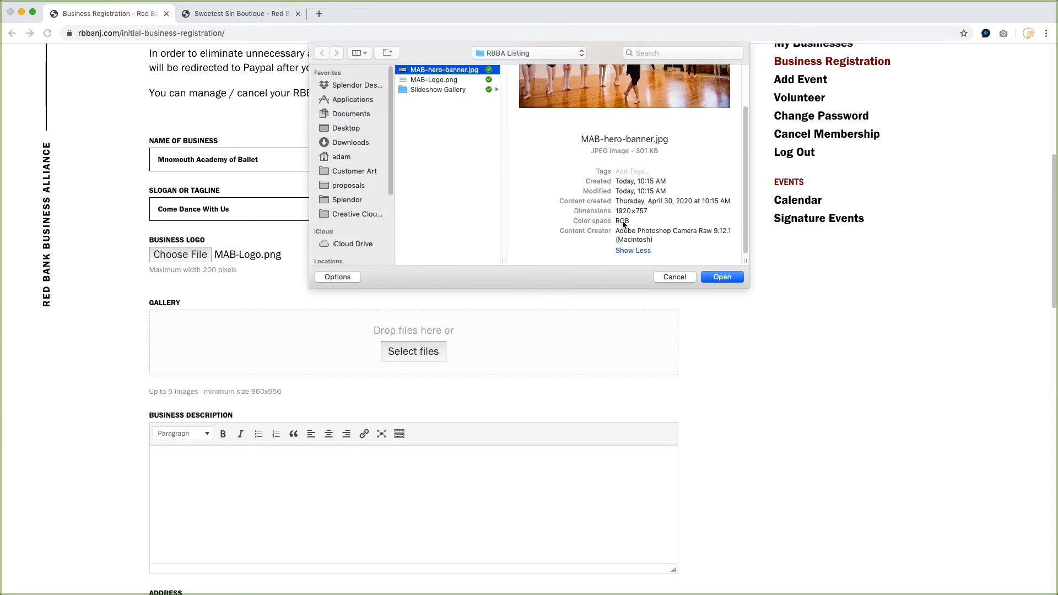
click(722, 277)
Upload slide1, slide4, slide6, slide7 and slide8 from the Slideshow Gallery folder to the gallery.
scroll(396, 255, down, 3)
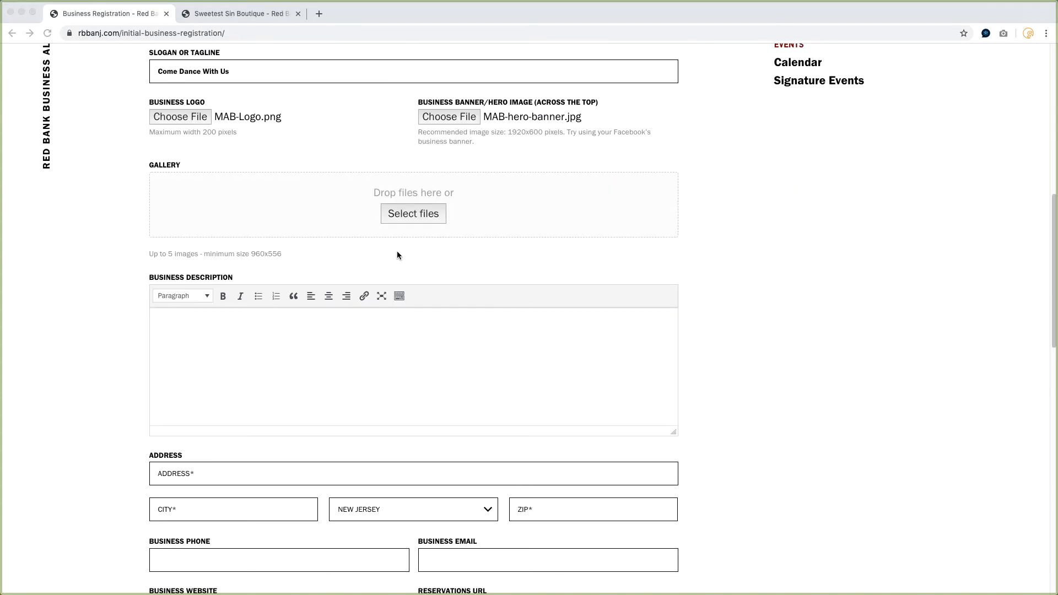
click(402, 214)
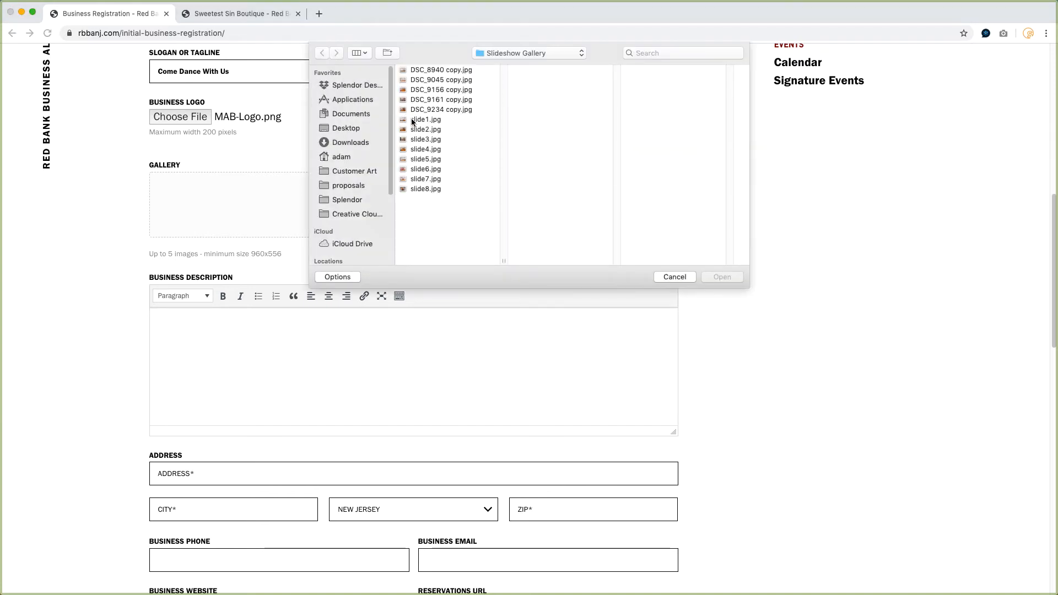
click(418, 120)
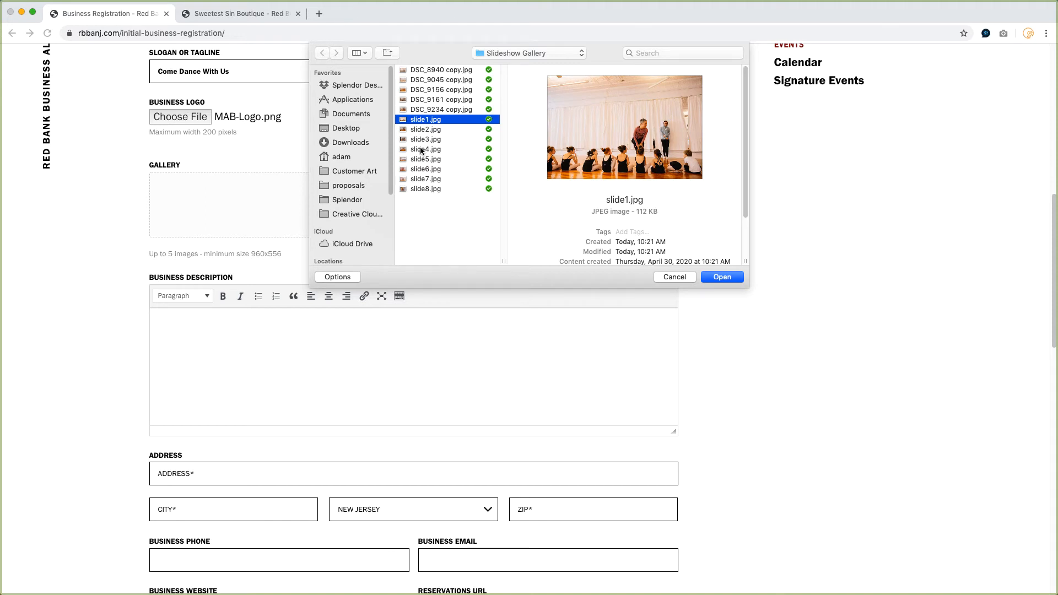
click(421, 150)
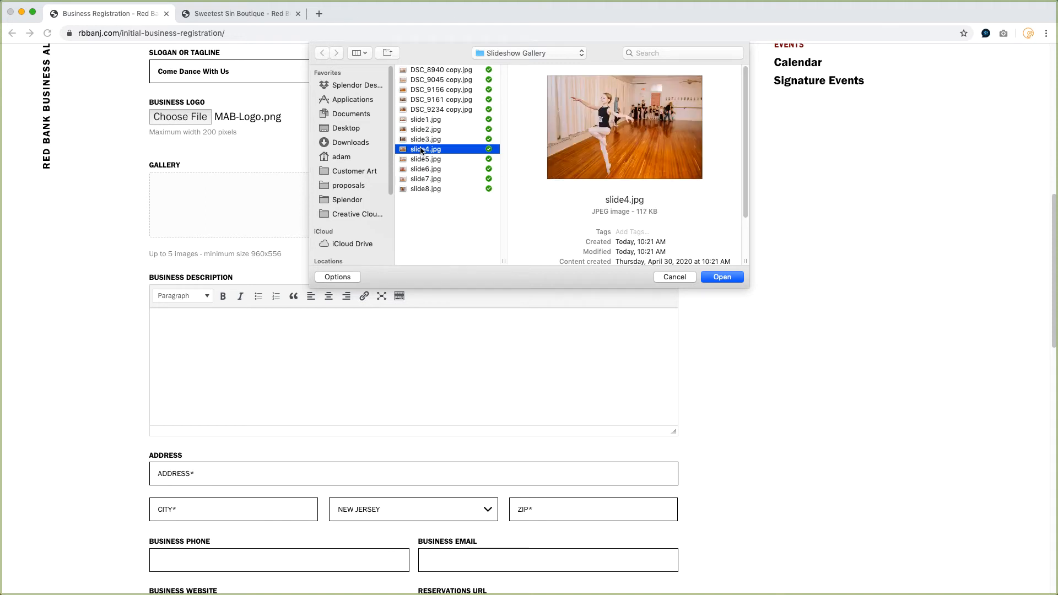
super+click(421, 119)
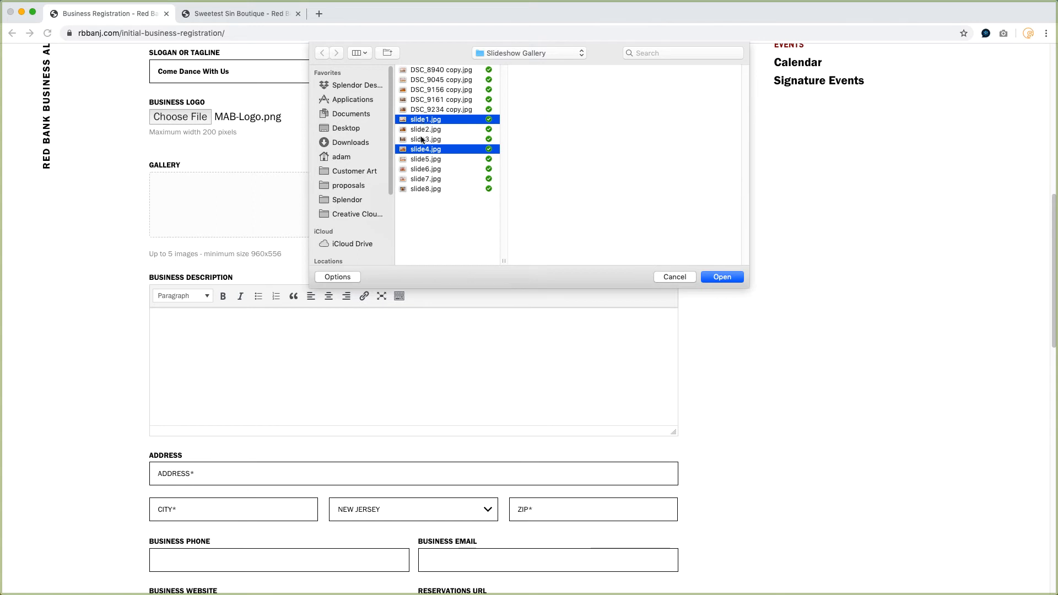
super+click(422, 169)
super+click(424, 178)
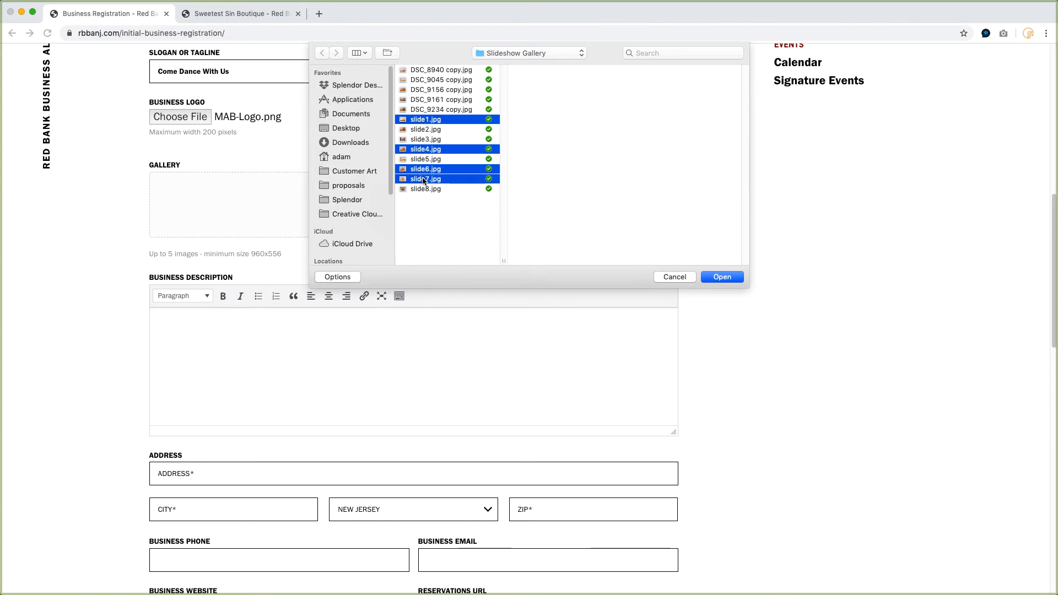
super+click(428, 189)
click(719, 277)
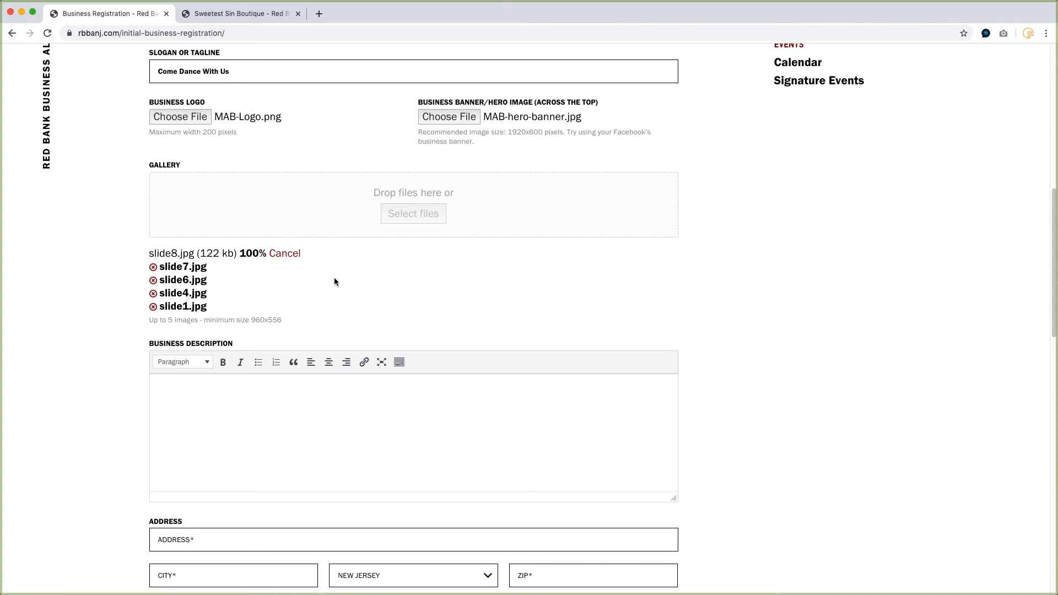
Paste the copied academy description into the business description editor.
click(201, 386)
scroll(612, 347, down, 2)
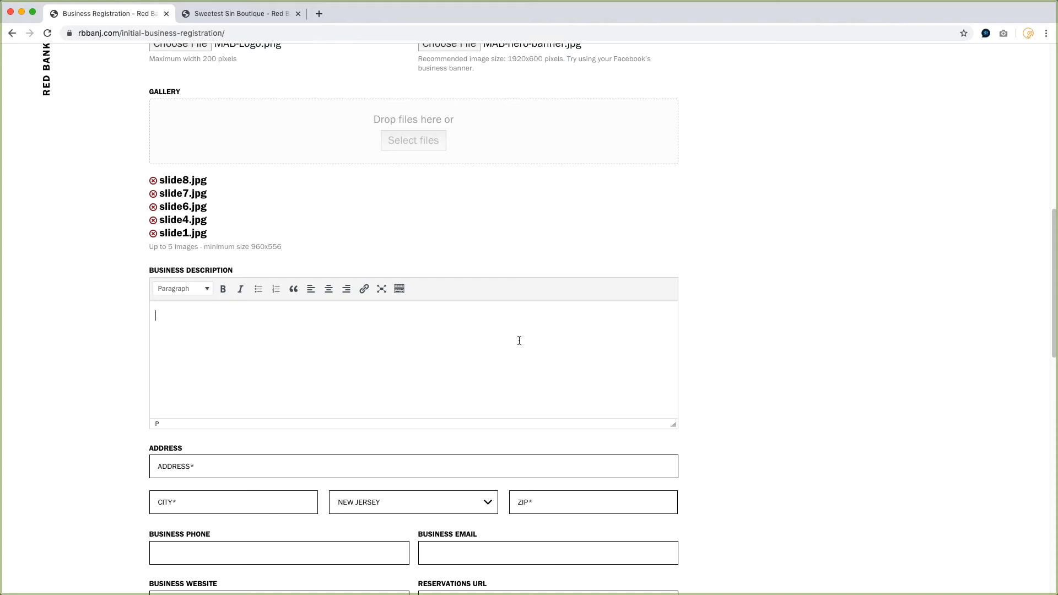
text(Monmouth Academy of Ballet offers world class ballet instruction seldom found outside major metropolitan areas. Our studio is conveniently located in Red Bank, NJ at the heart of the arts community in Monmouth County. Our mission is to enrich the lives of our students, enabling them to experience and enjoy the many benefits of ballet. We do this in a relaxed and supportive environment with a staff of experienced professionals dedicated to the physical, intellectual and emotional development of each and every student. We offer classes for students of all ages and ability levels. Our Artistic Director, Miss Ellen, is a Registered Teacher certified to offer students RAD examinations and coaching.)
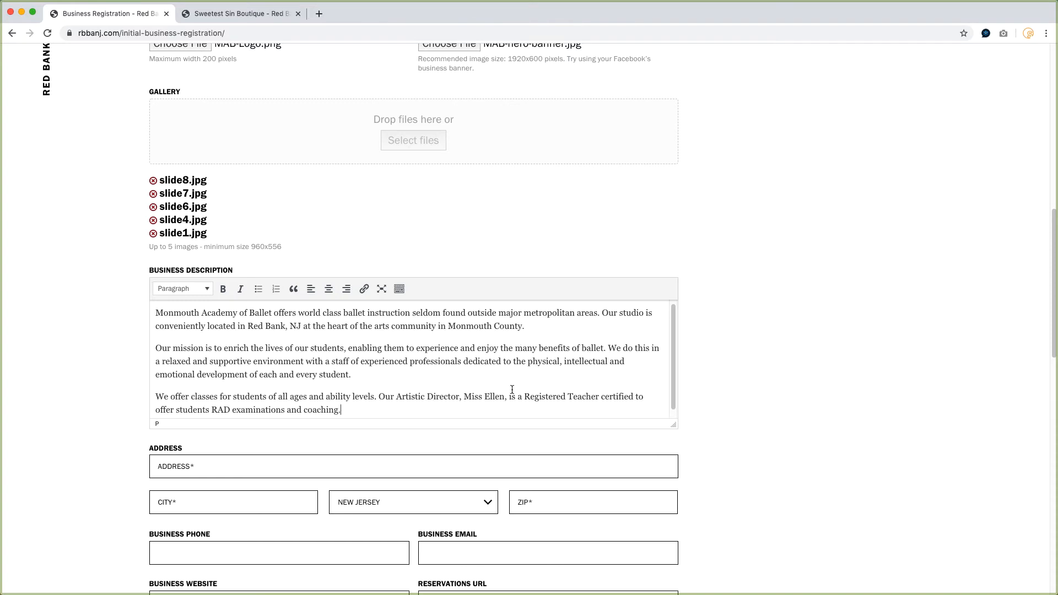
scroll(512, 390, down, 1)
scroll(511, 402, down, 5)
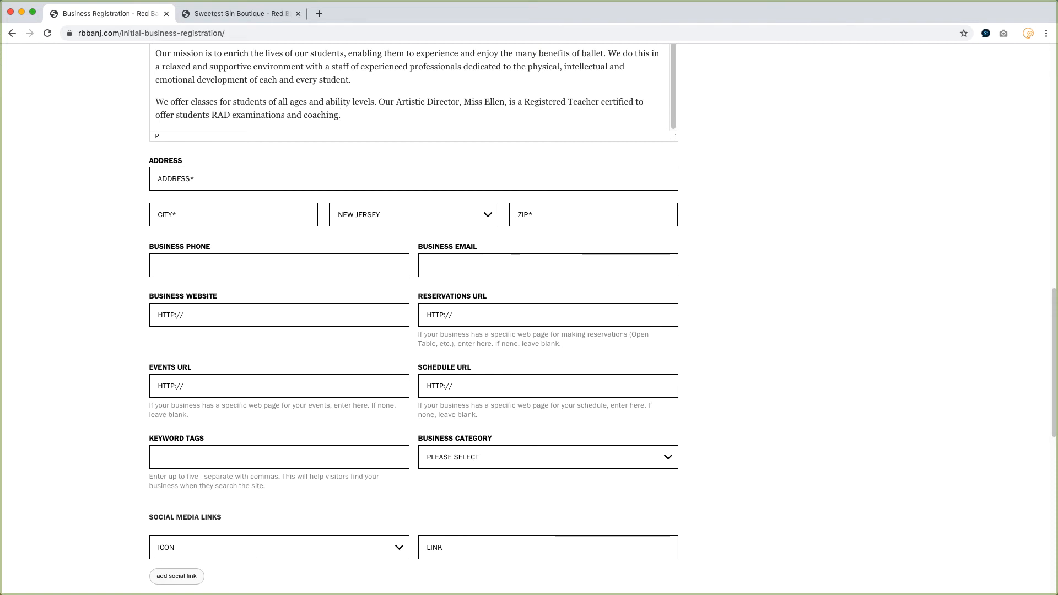
click(160, 184)
text(16 Monmouth Street)
key(Tab)
text(Red Bank)
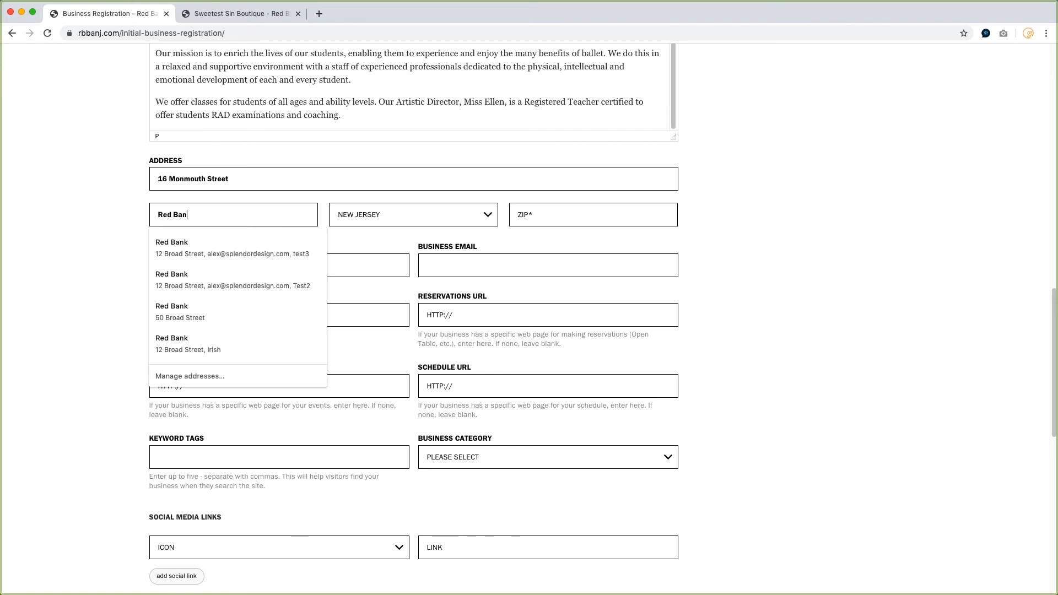
key(Tab)
text(07701)
key(Tab)
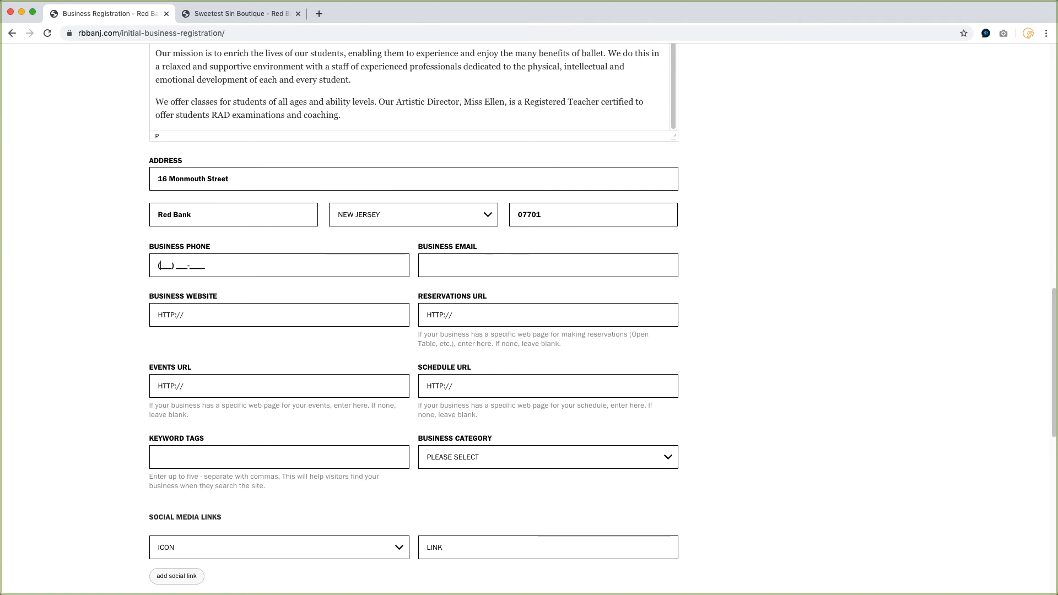
Enter the business phone number and the business e-mail address.
key(Tab)
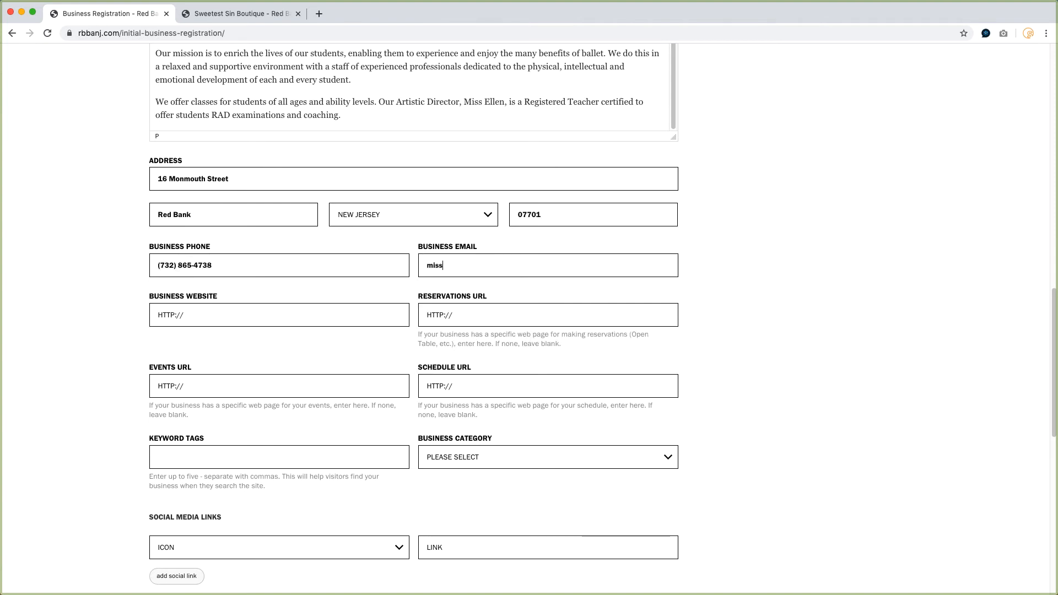
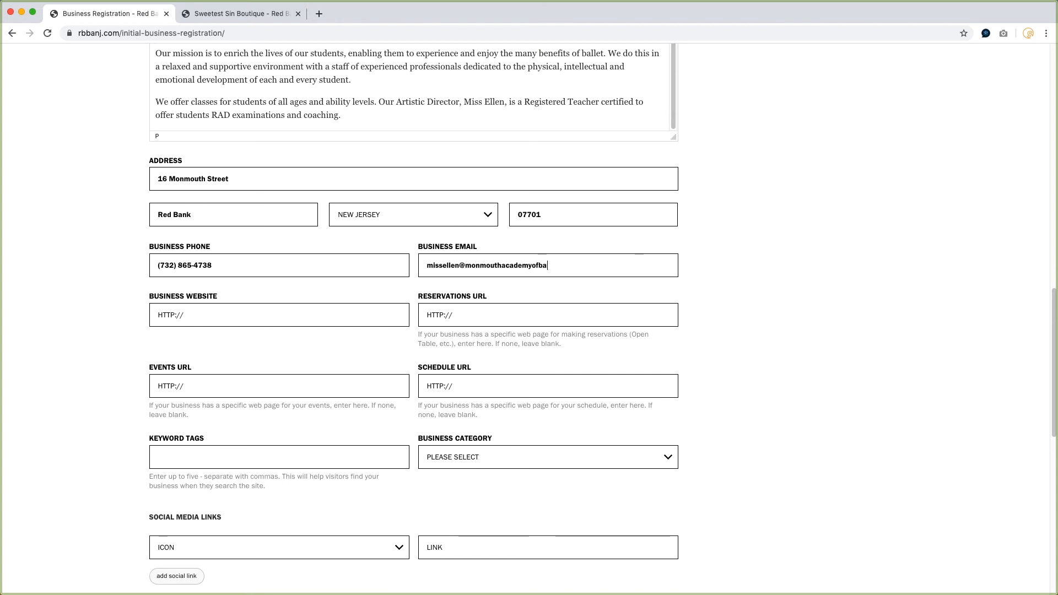
scroll(115, 247, down, 2)
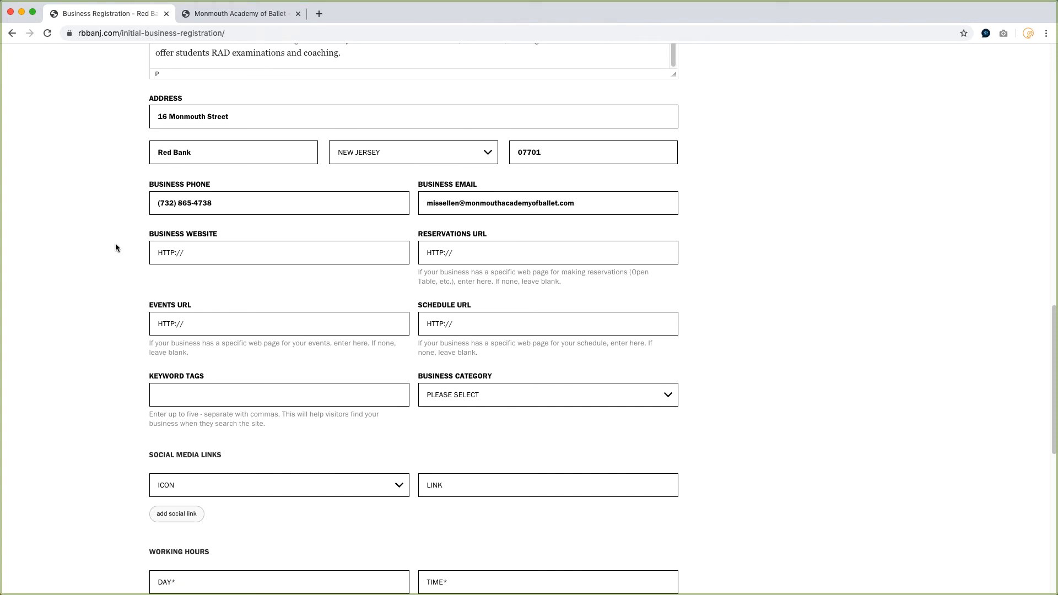
click(186, 254)
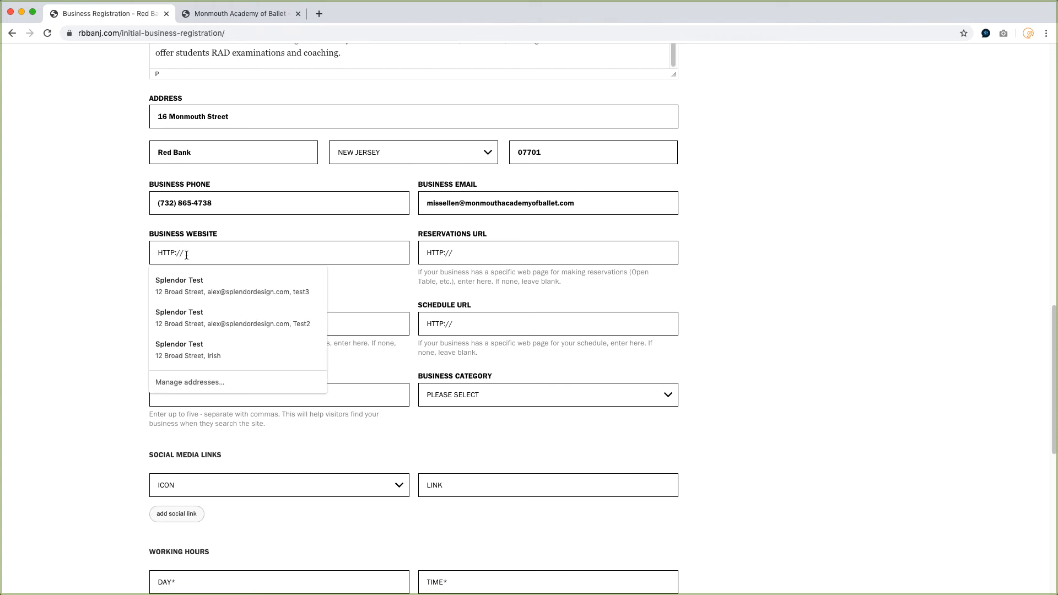
text(https://www.monmouthacademyofballet.com)
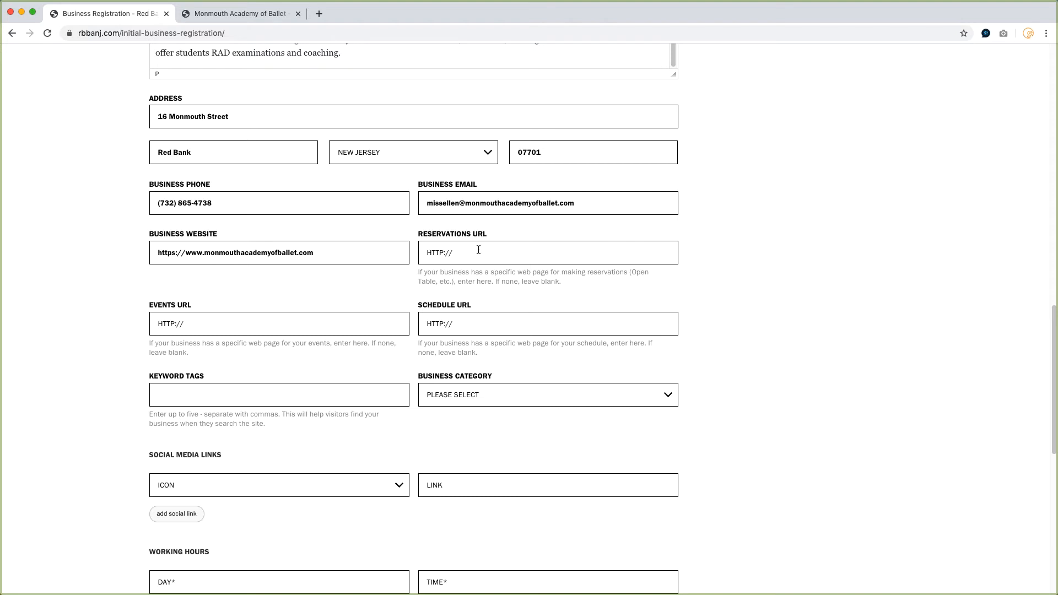
Copy the academy's Class Schedule page address from its website and paste it as the schedule URL.
click(205, 324)
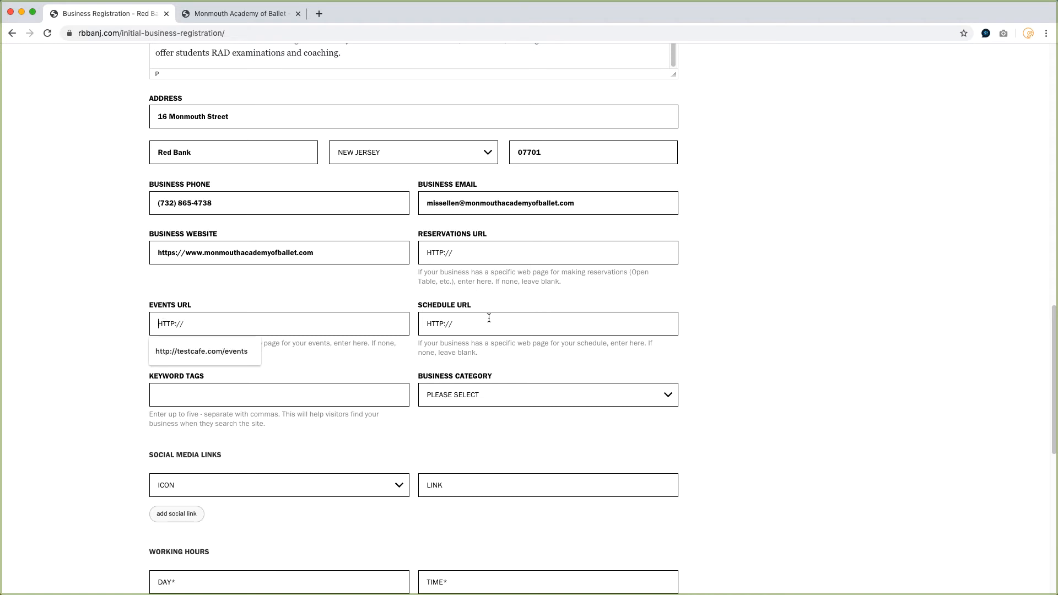
click(236, 15)
mouse_move(611, 161)
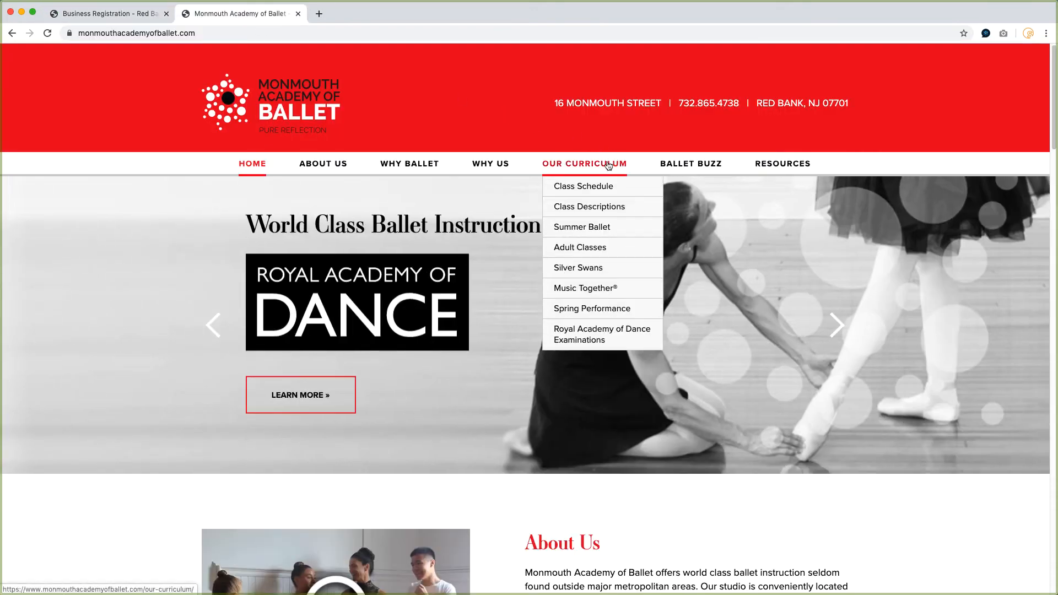
click(591, 188)
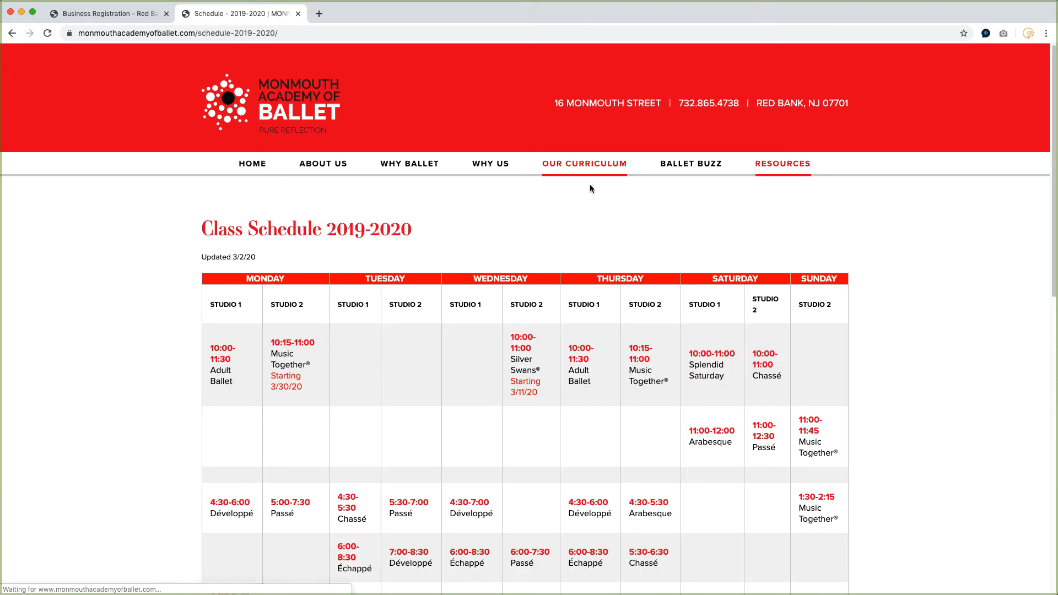
scroll(511, 300, down, 4)
scroll(511, 300, up, 2)
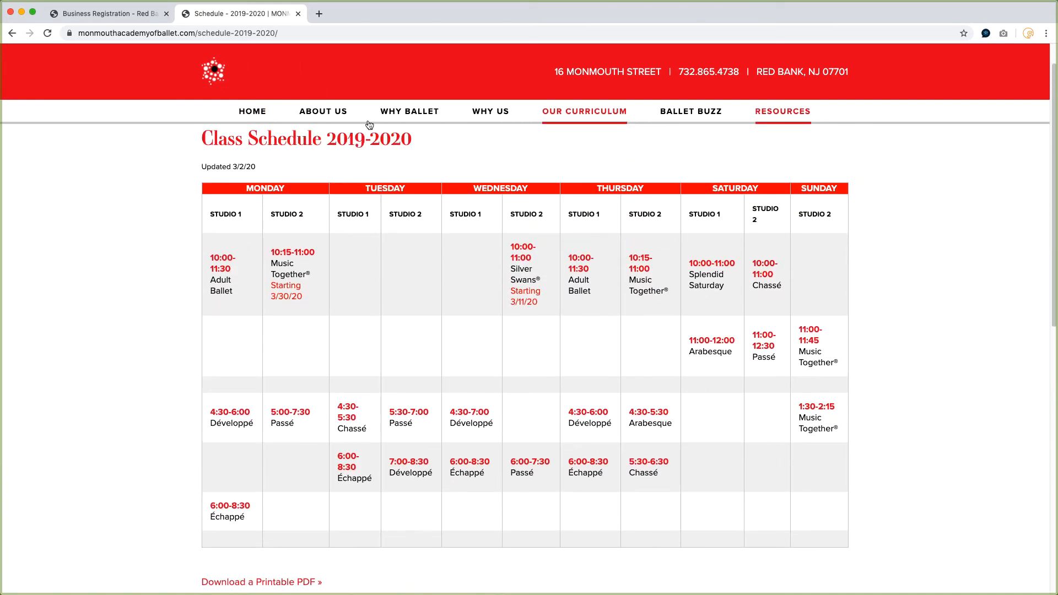
click(161, 33)
key(super+c)
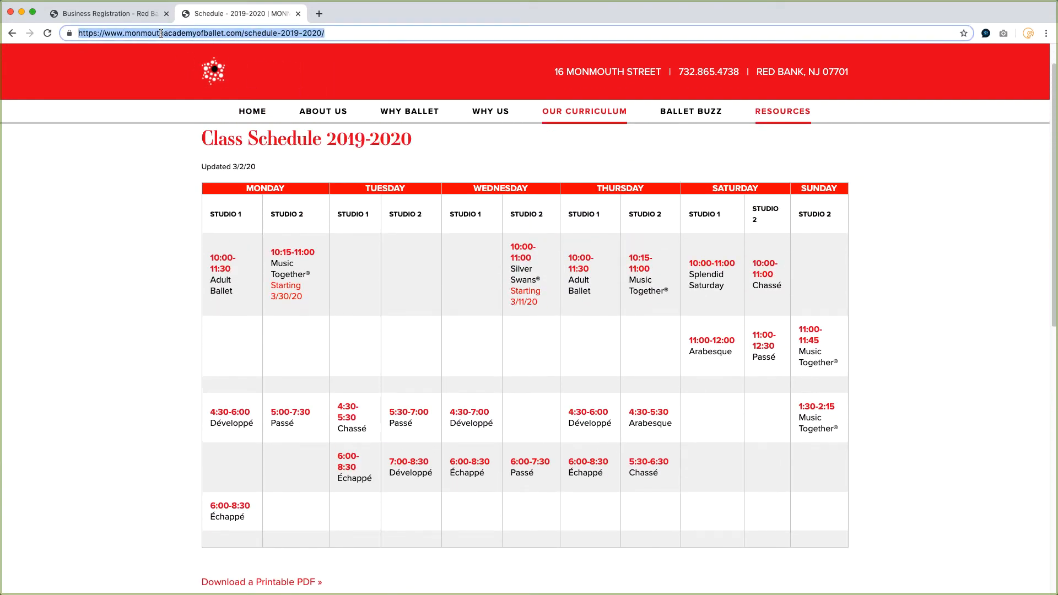
click(133, 15)
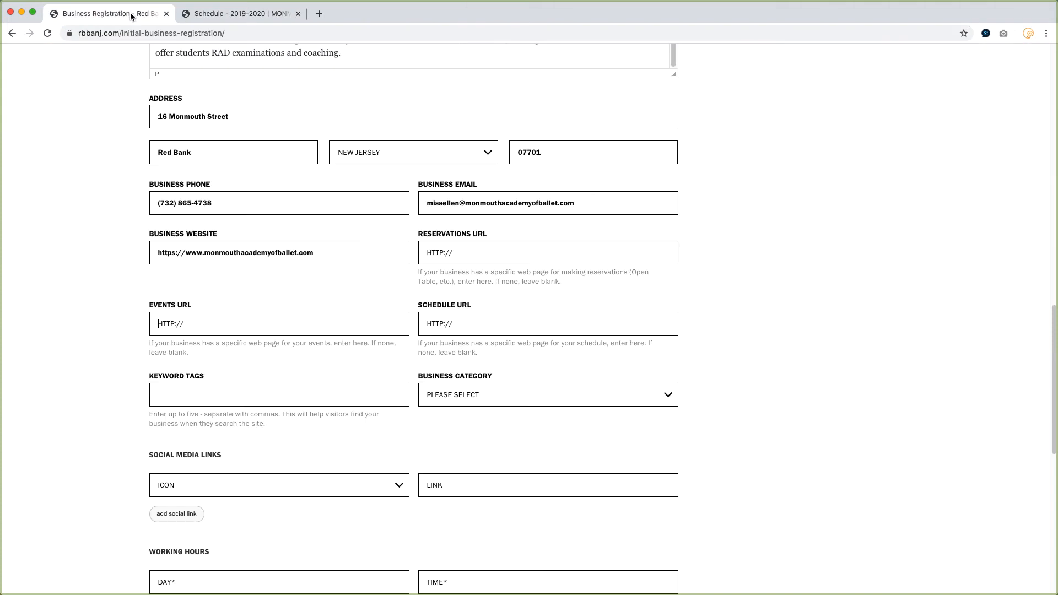
click(473, 324)
key(super+v)
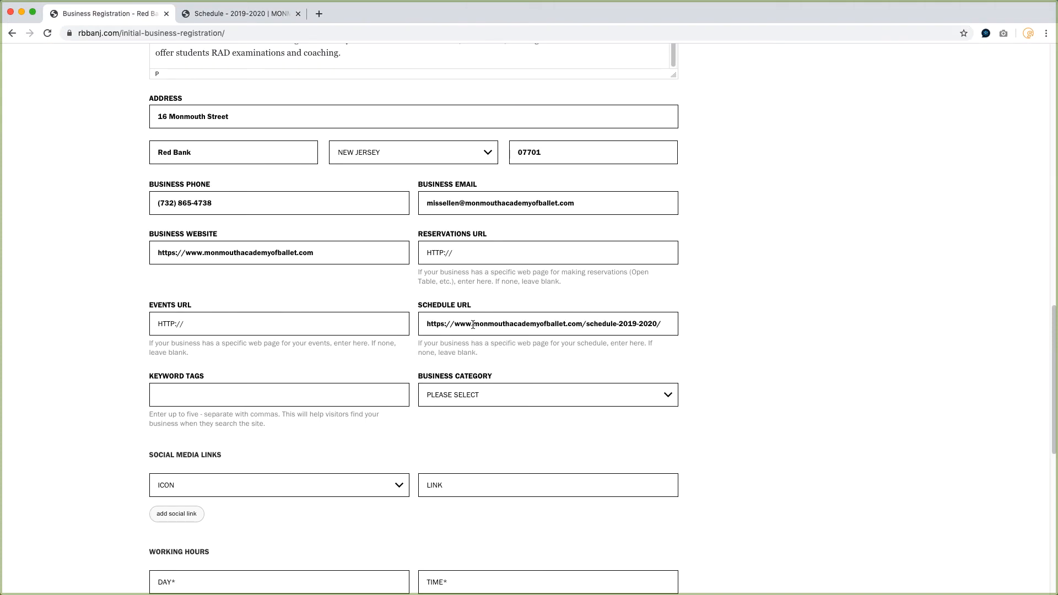
Enter the keyword tags dance, ballet, children, adult and set the business category to Art.
click(183, 395)
text(dance, ballet, children, adult)
click(515, 394)
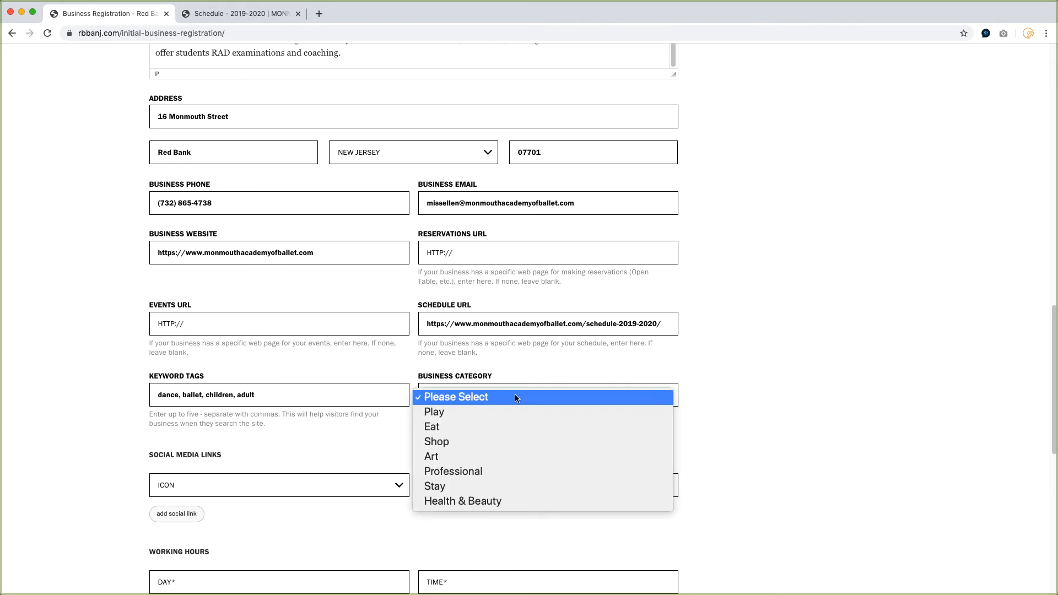
click(451, 456)
Add a Facebook social link, copying the academy's Facebook page address from its tab and pasting it as the link.
scroll(283, 299, down, 3)
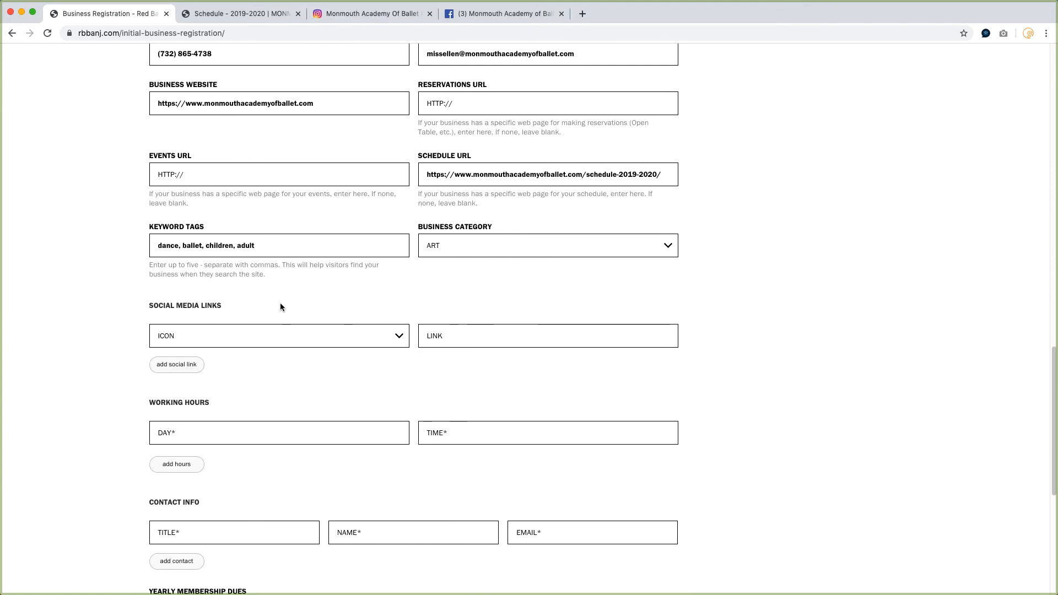
click(257, 336)
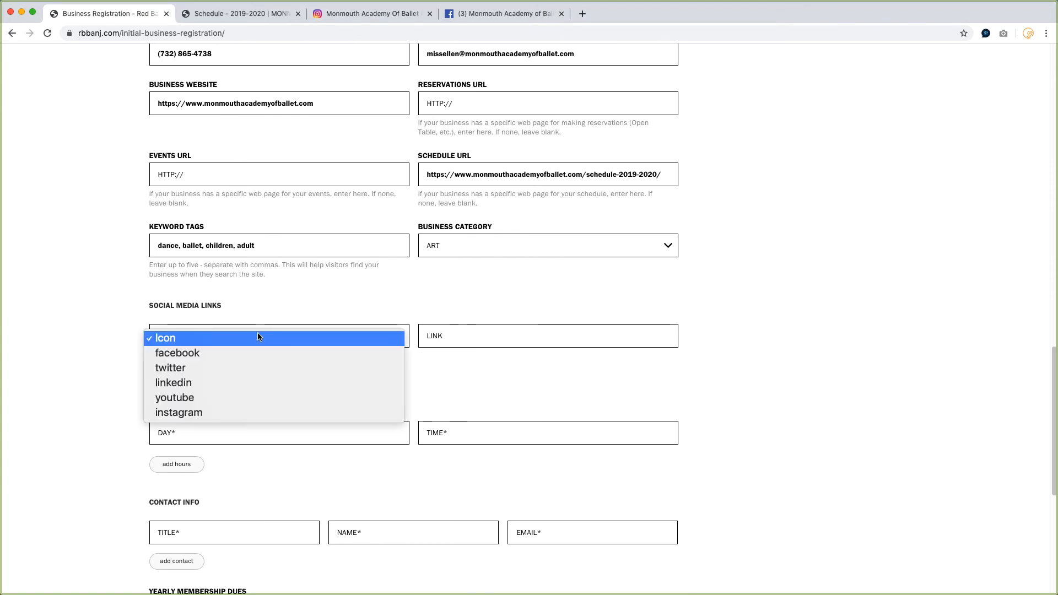
click(236, 351)
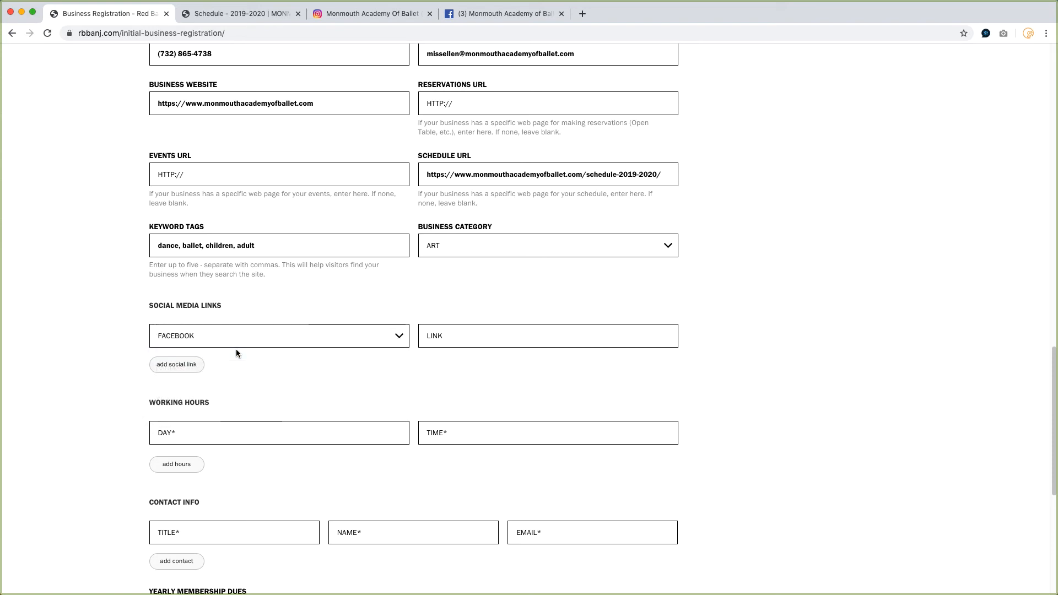
click(489, 16)
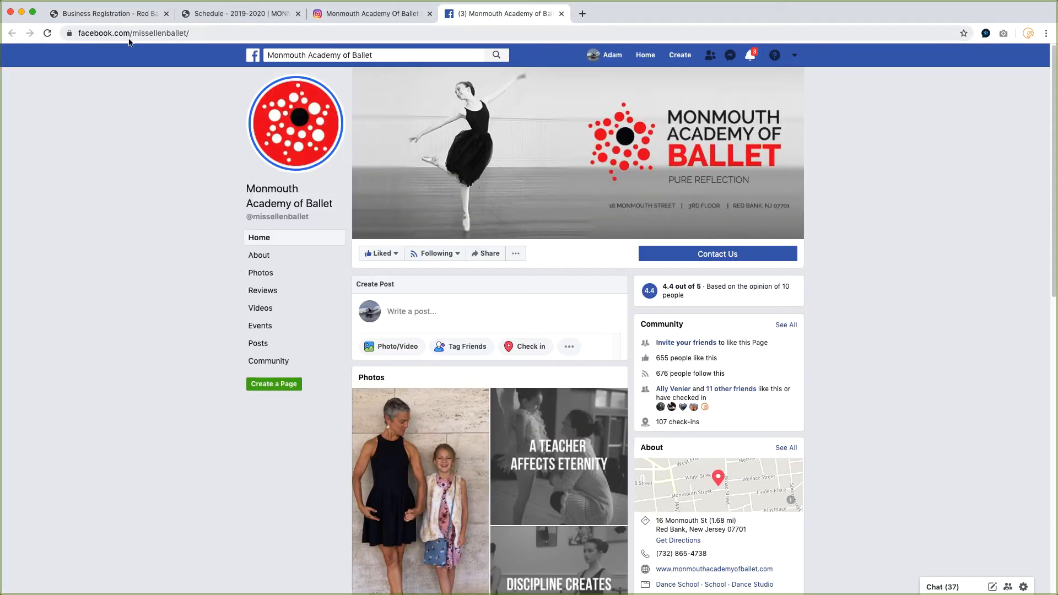
click(142, 33)
key(super+c)
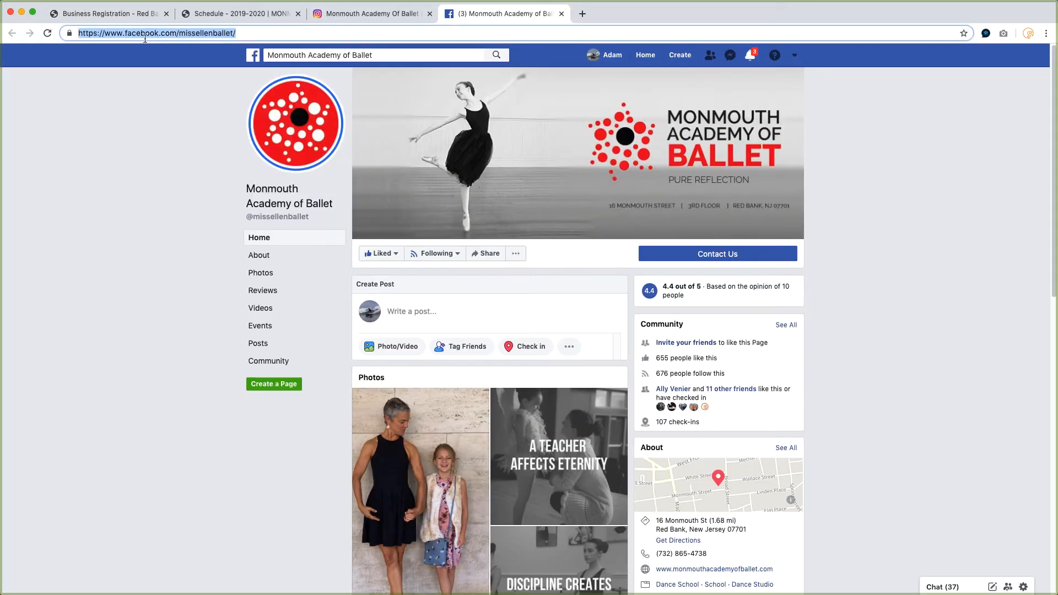
click(105, 13)
click(447, 337)
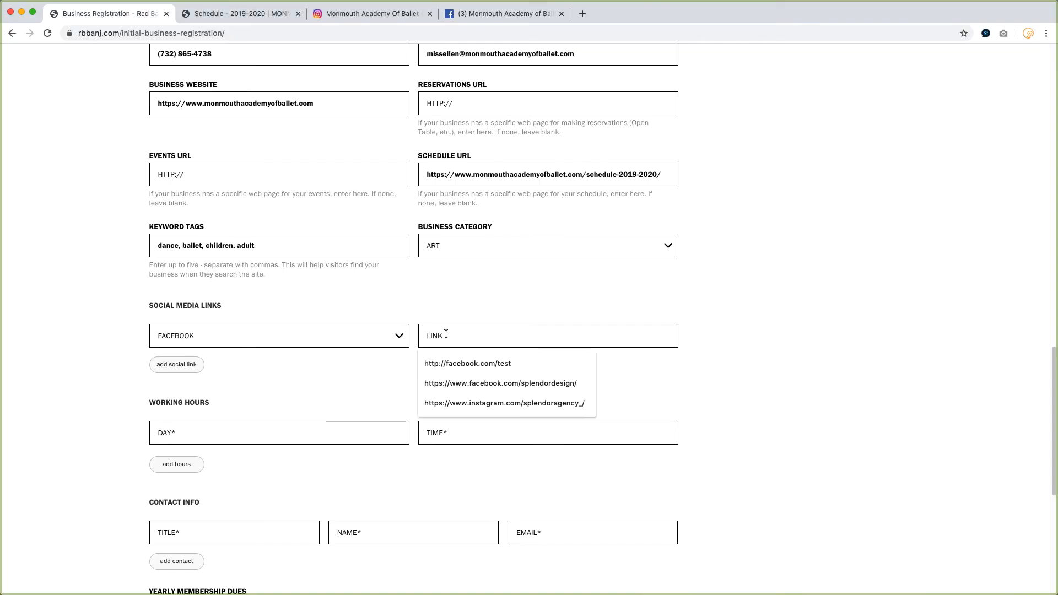
key(super+v)
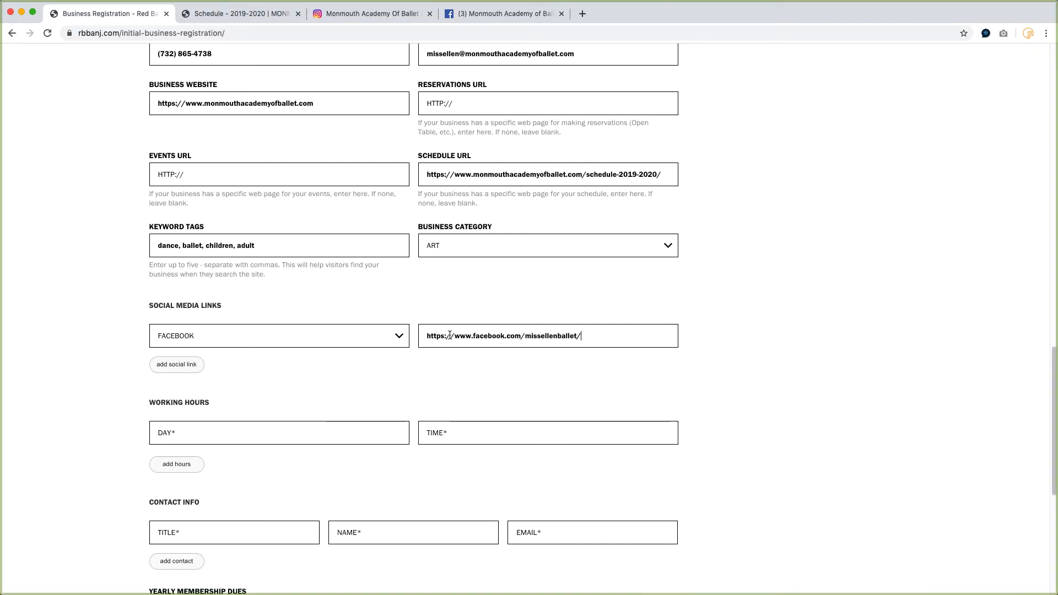
Add a second social link set to Instagram, pasting the academy's Instagram profile address copied from its tab.
click(175, 365)
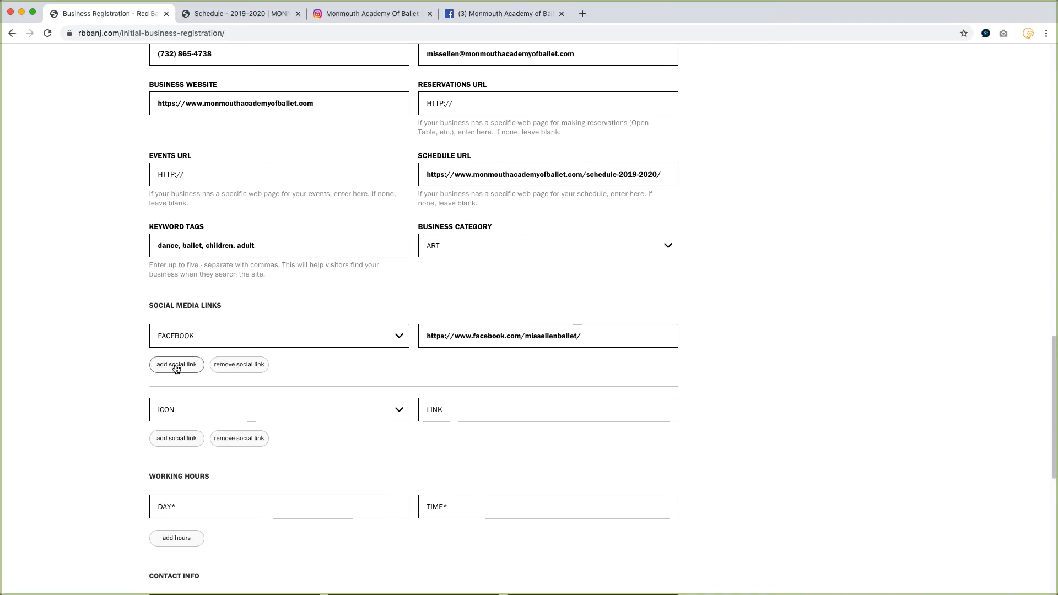
click(177, 413)
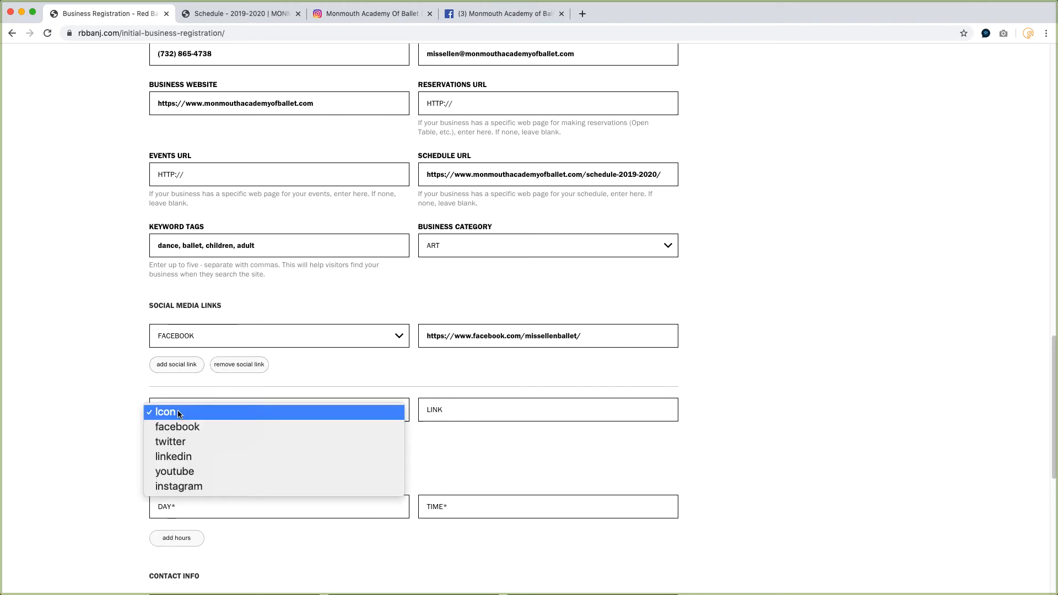
click(181, 484)
click(347, 14)
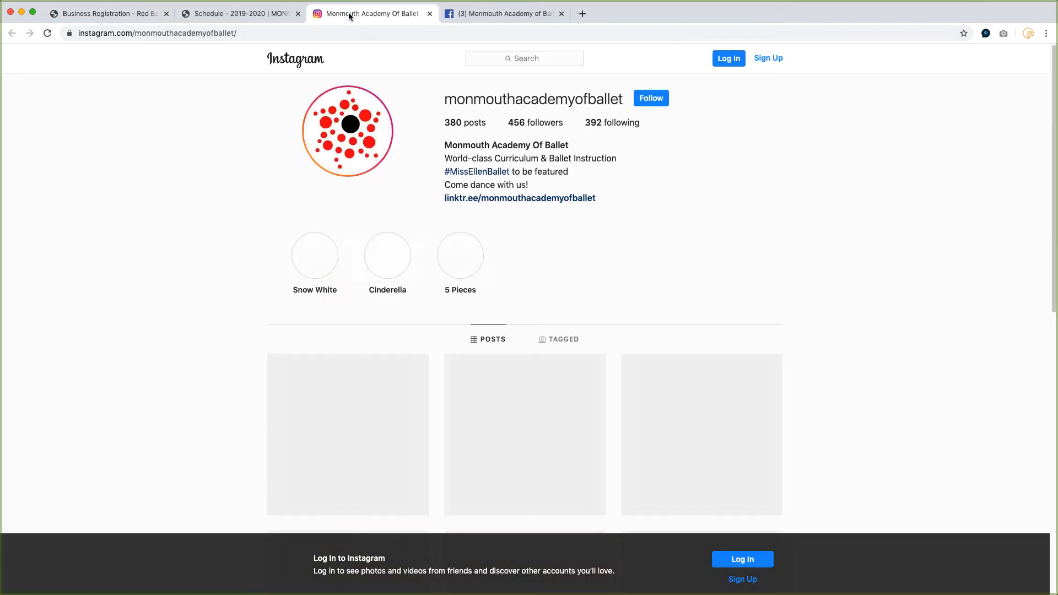
click(225, 34)
key(super+c)
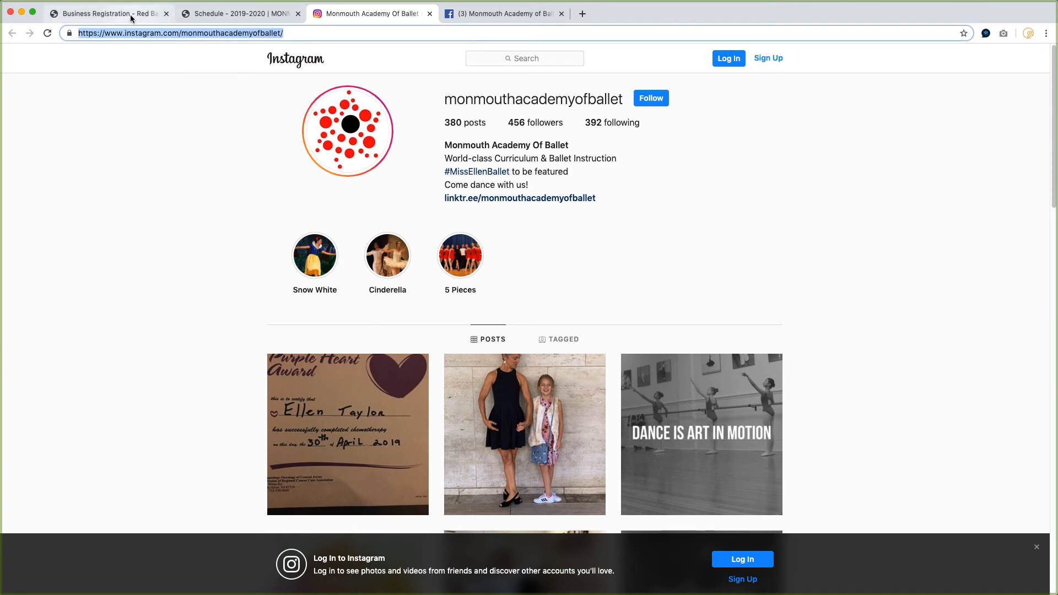
click(105, 14)
click(447, 406)
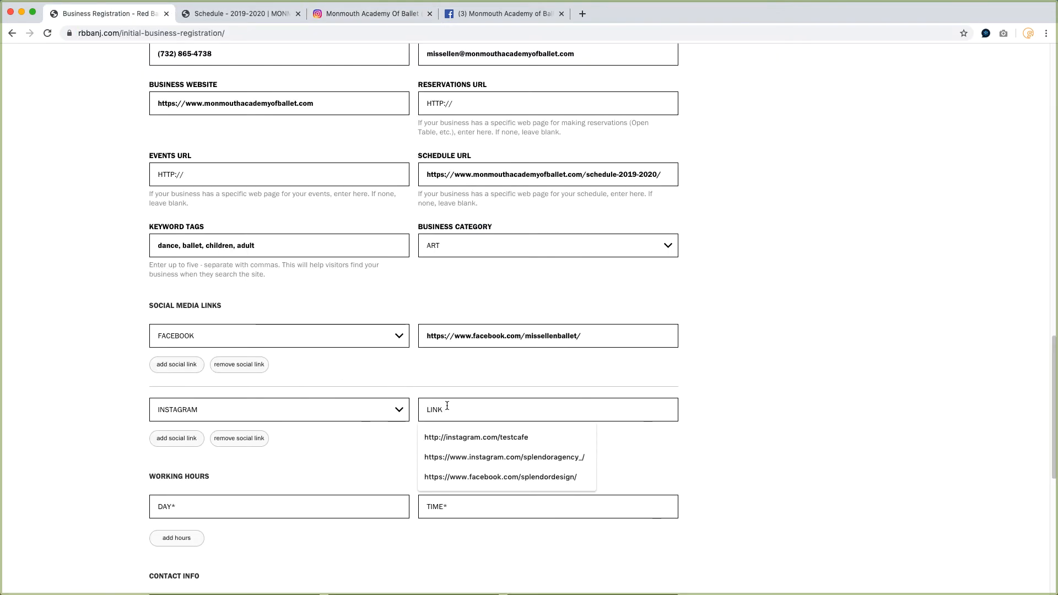
key(super+v)
Set the working hours day to Mon-Sat and the time to Please See Schedule.
scroll(433, 408, down, 5)
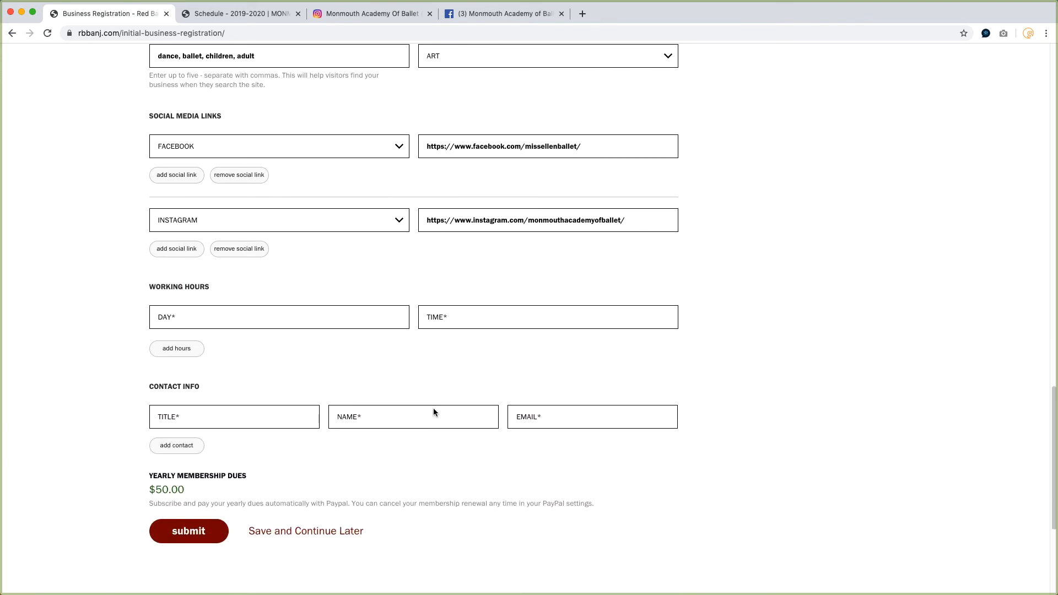
click(204, 292)
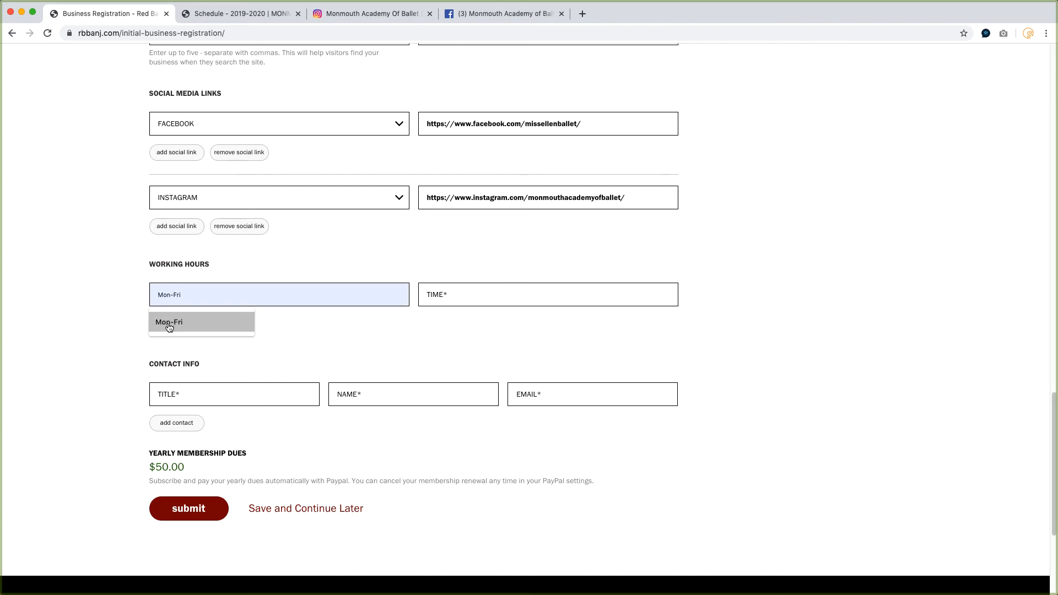
click(168, 324)
double_click(190, 295)
text(Sat)
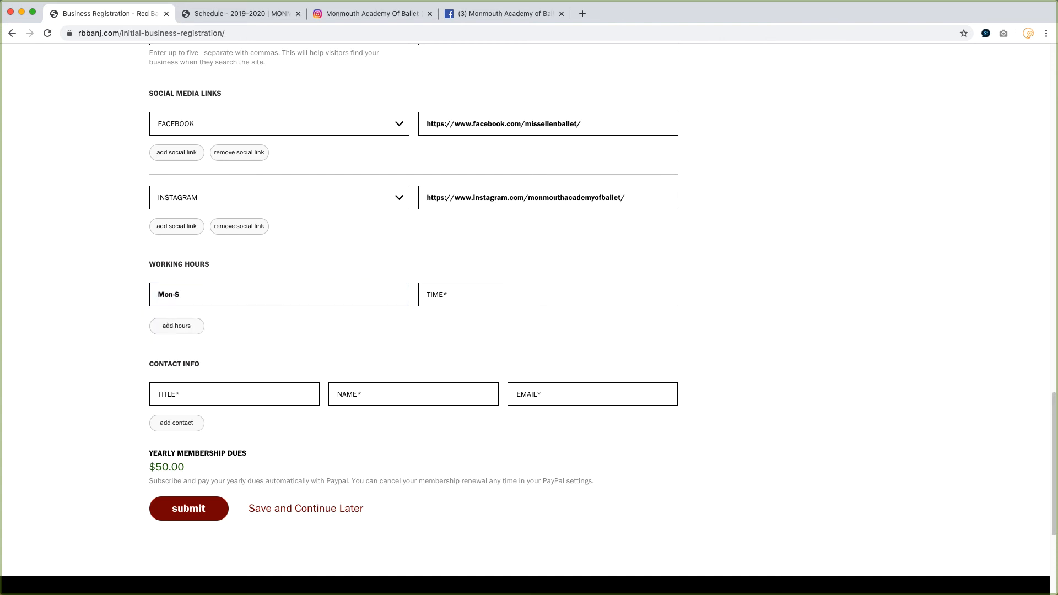
click(457, 296)
text(Please See Schedule)
Add another working-hours row for Sat with time 9-5.
click(180, 330)
click(175, 371)
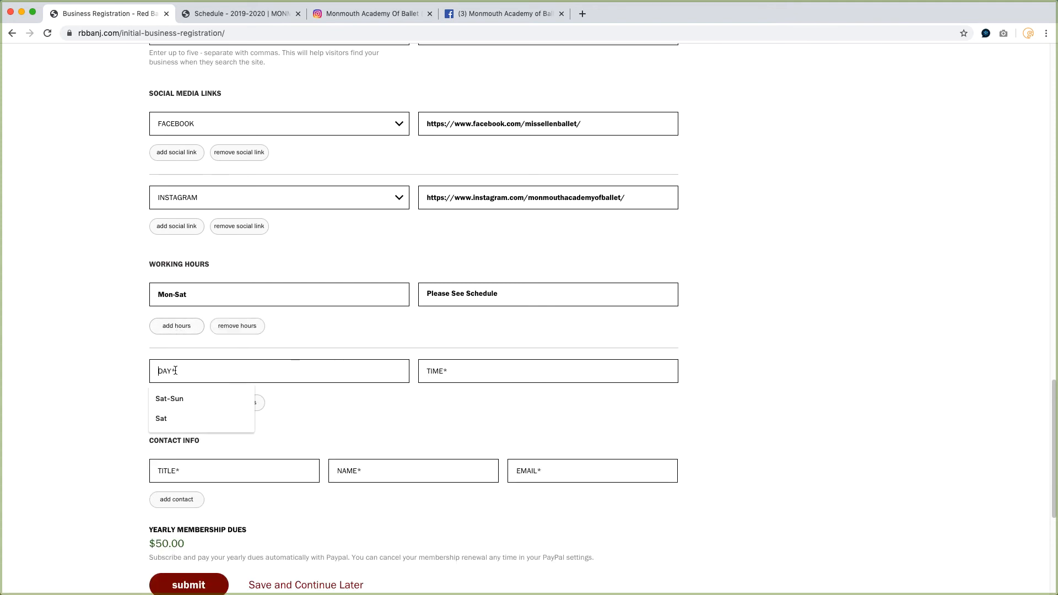
text(Sat)
key(Tab)
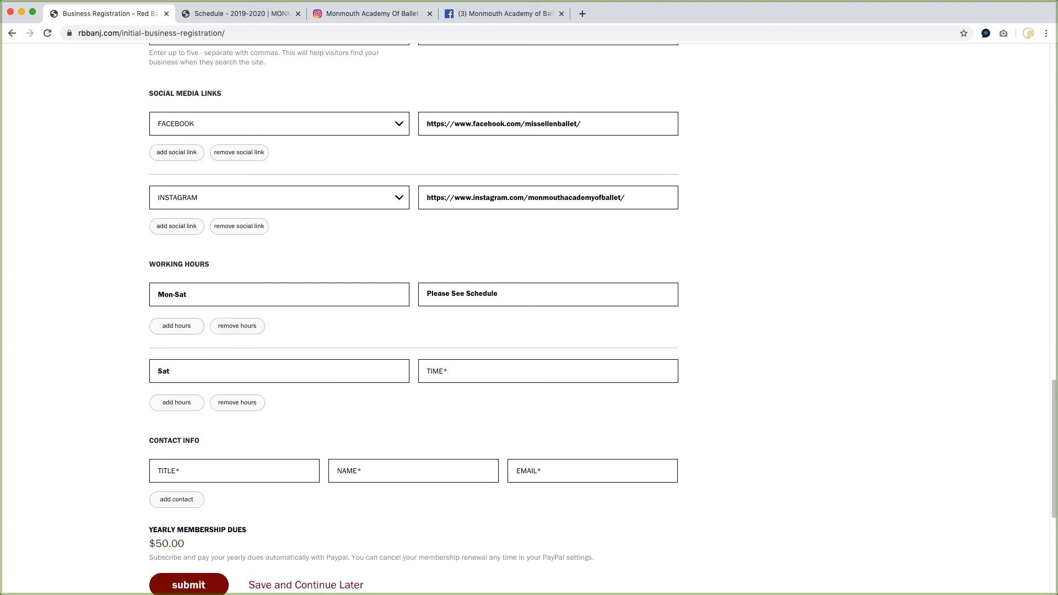
text(9-5)
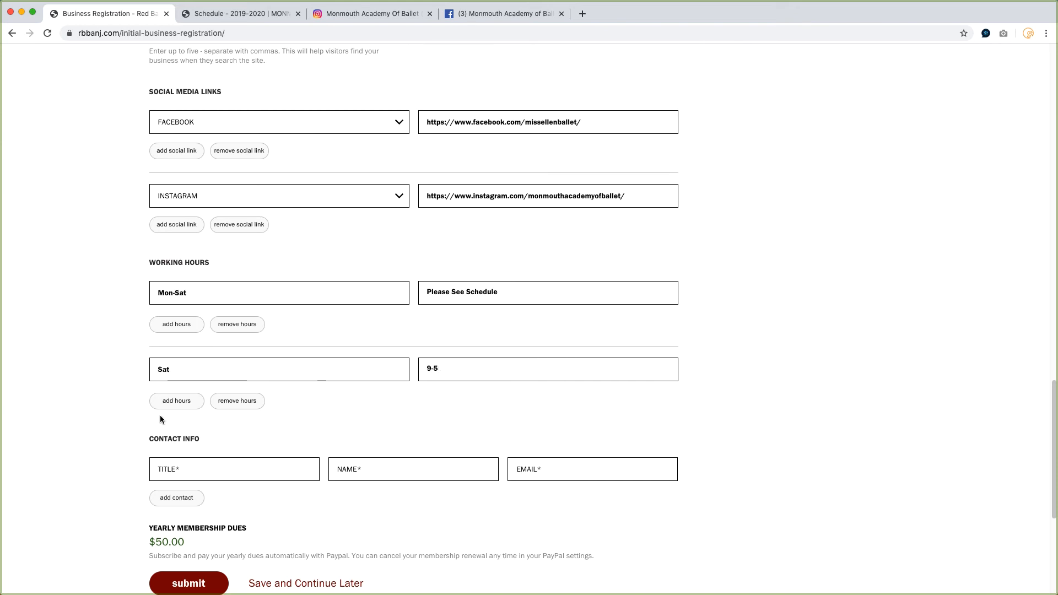
Add another working-hours row for Sun with time 12-5.
click(177, 402)
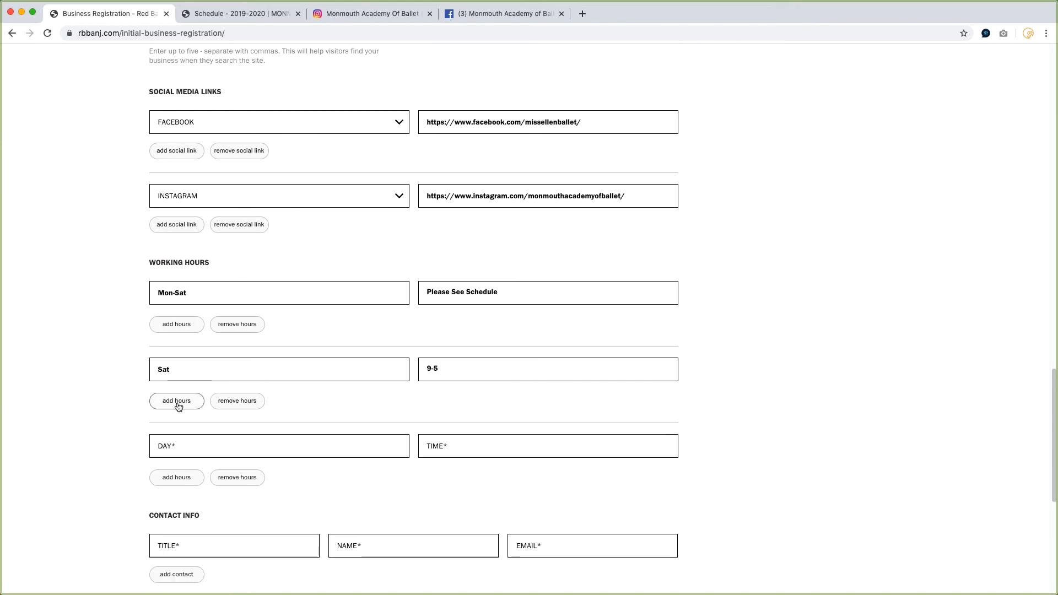
click(164, 447)
text(Sun)
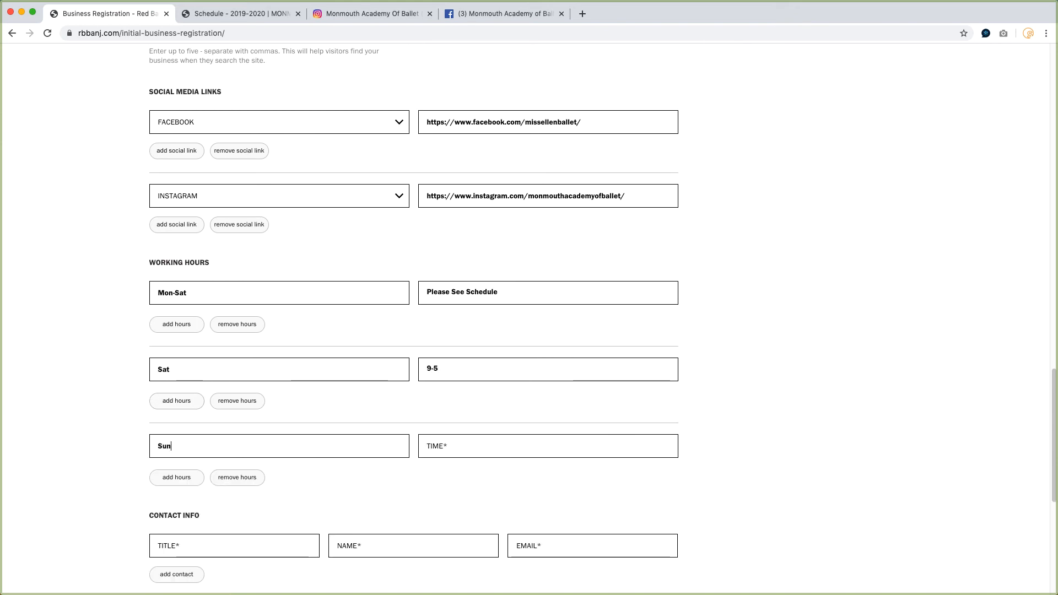
key(Tab)
text(12-5)
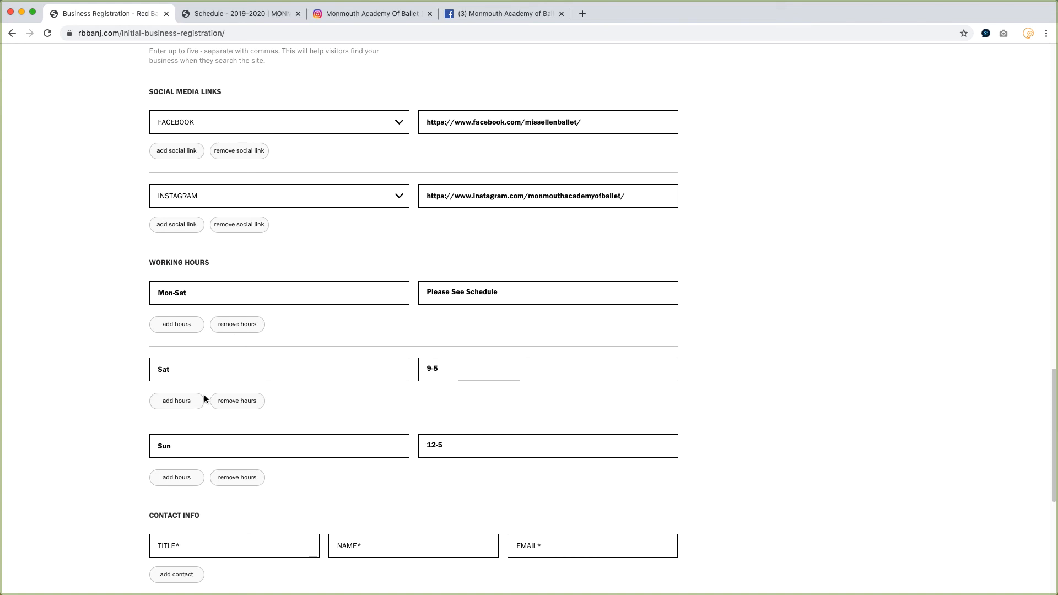
Remove the Sat and Sun working-hours rows.
click(248, 408)
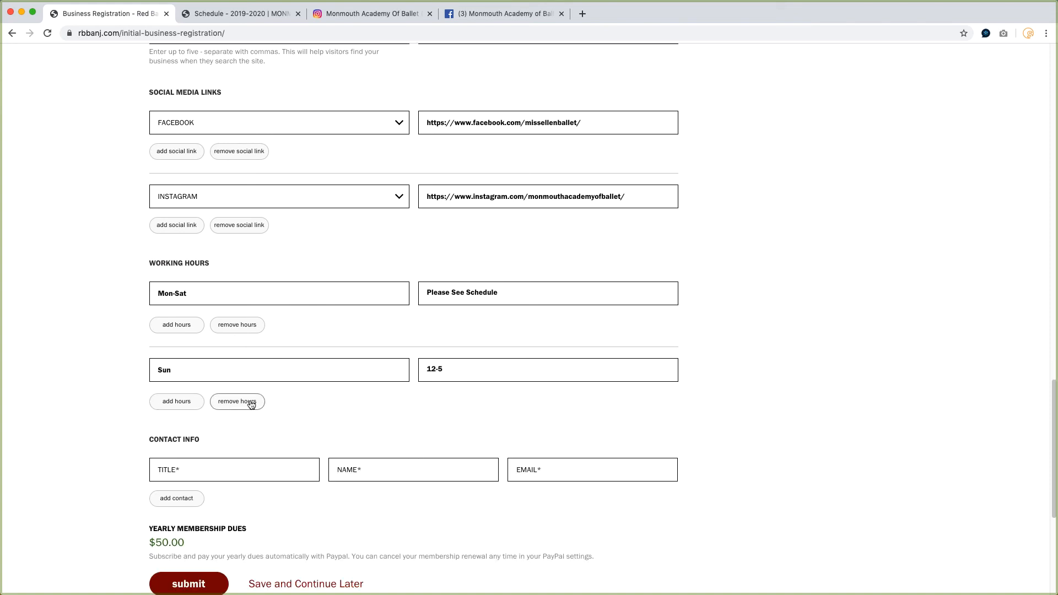
click(248, 408)
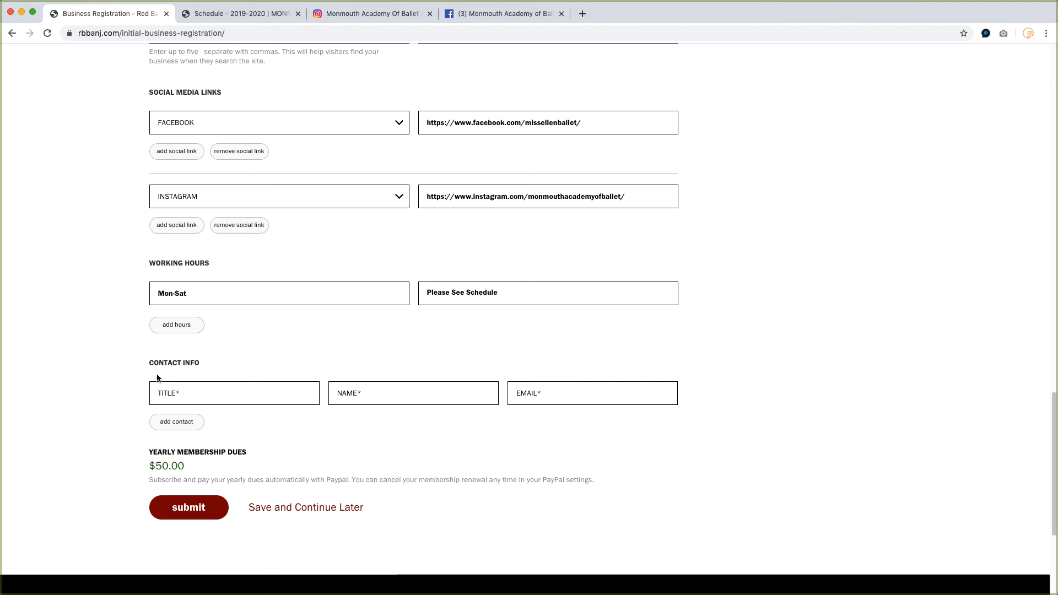
Fill in the contact info with title Owner, the contact's full name and the contact's e-mail address.
click(163, 392)
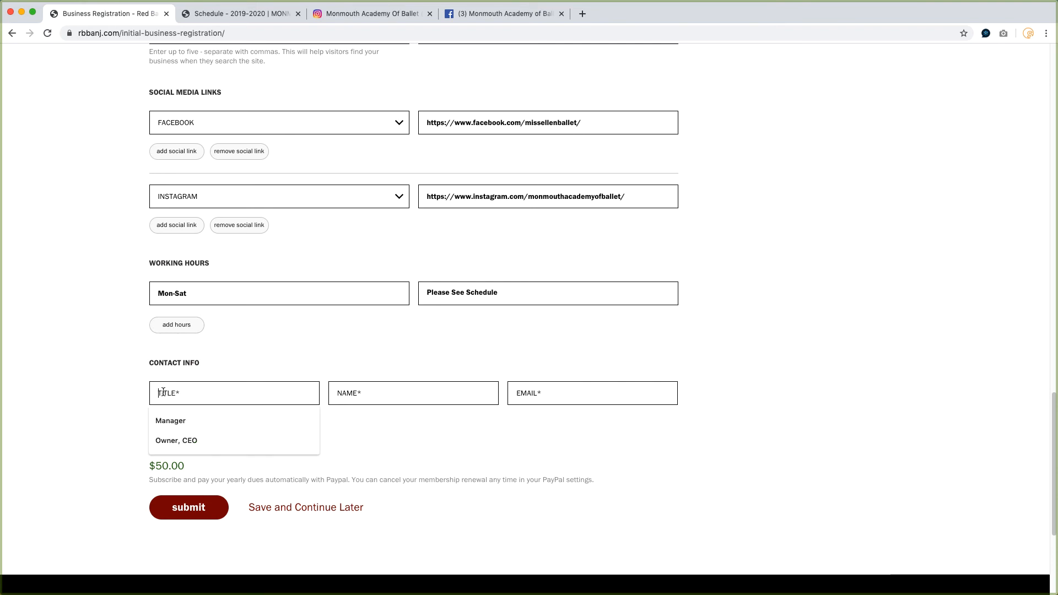
text(Owner)
key(Tab)
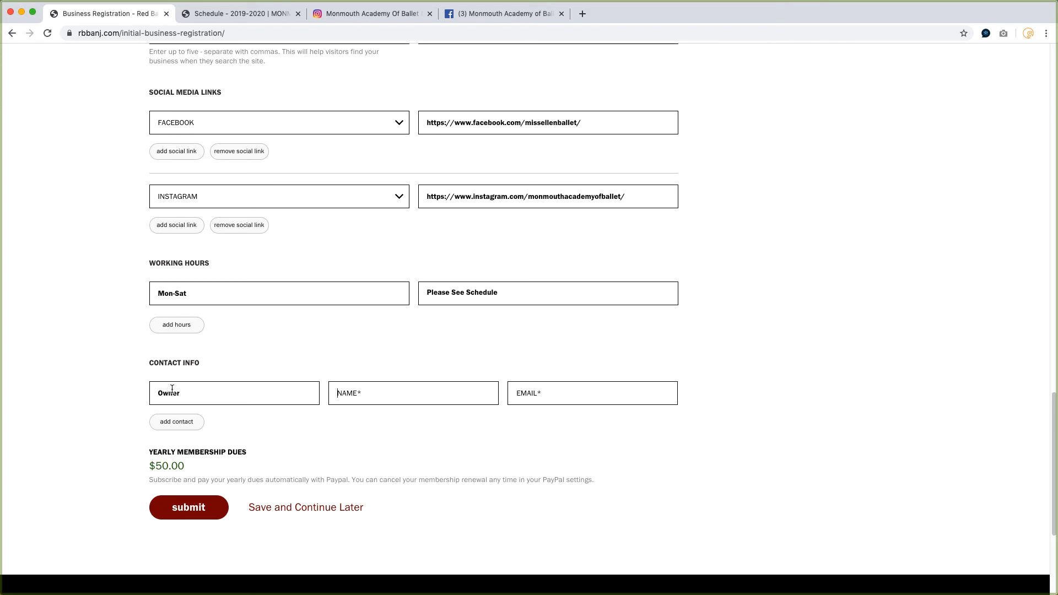
key(Tab)
key(super+v)
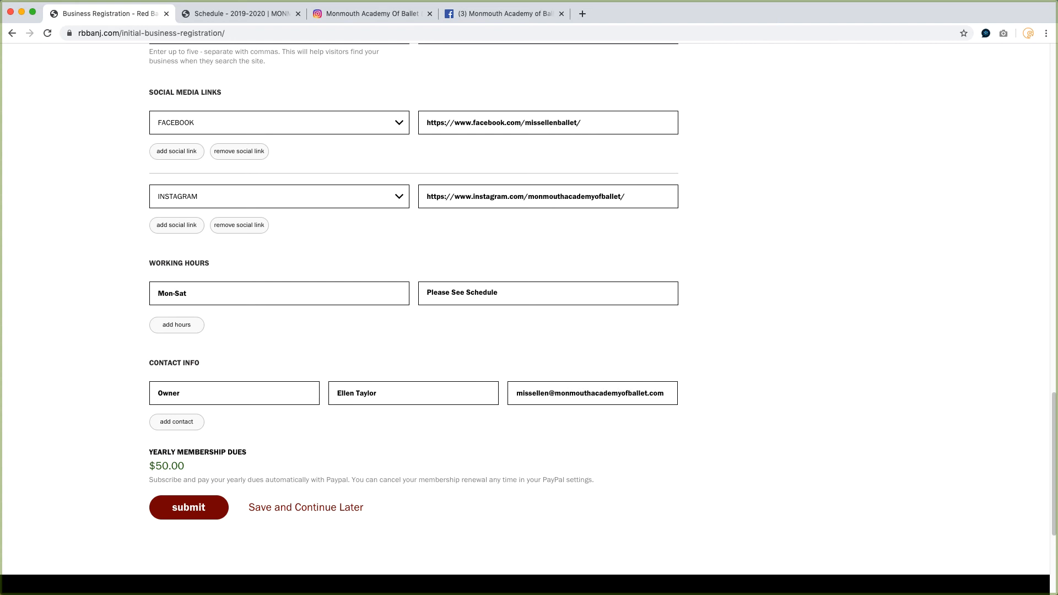
click(184, 425)
Review the completed registration form from top to bottom.
scroll(207, 427, down, 2)
scroll(207, 427, down, 2)
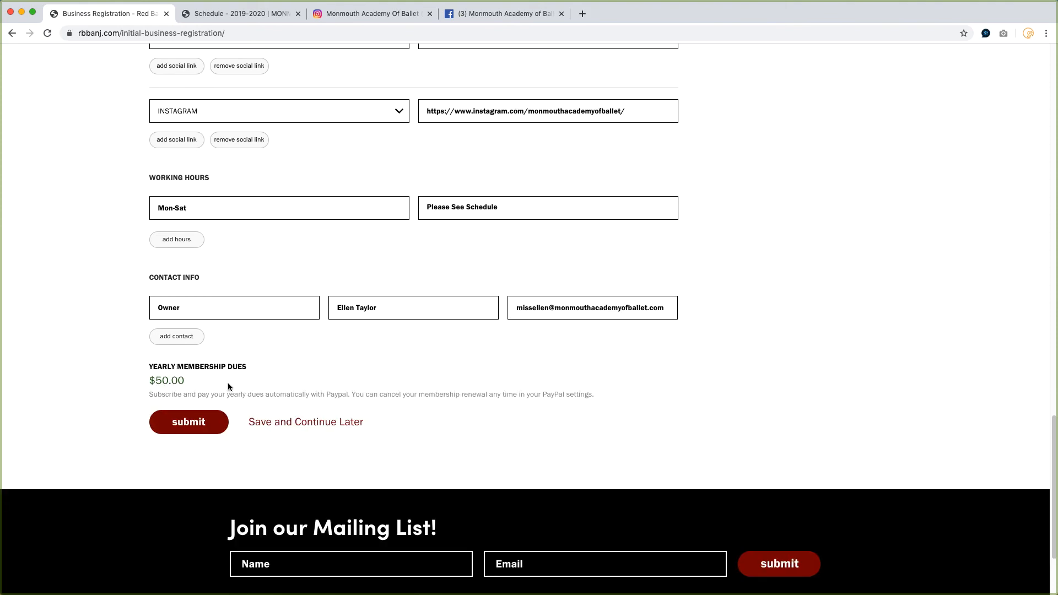
scroll(228, 382, up, 10)
scroll(229, 382, up, 10)
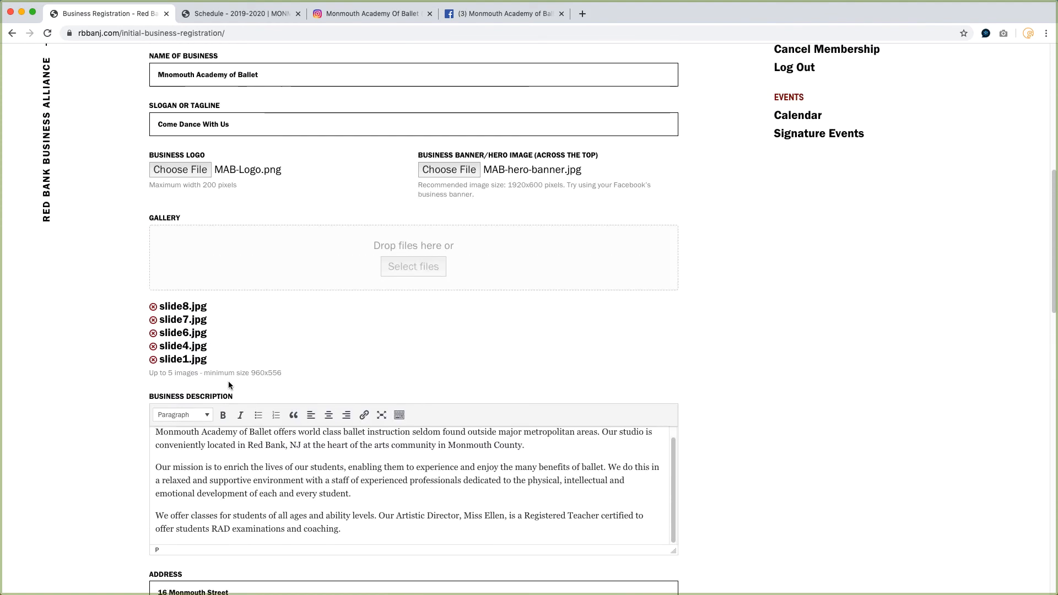
scroll(228, 381, down, 10)
scroll(228, 381, down, 12)
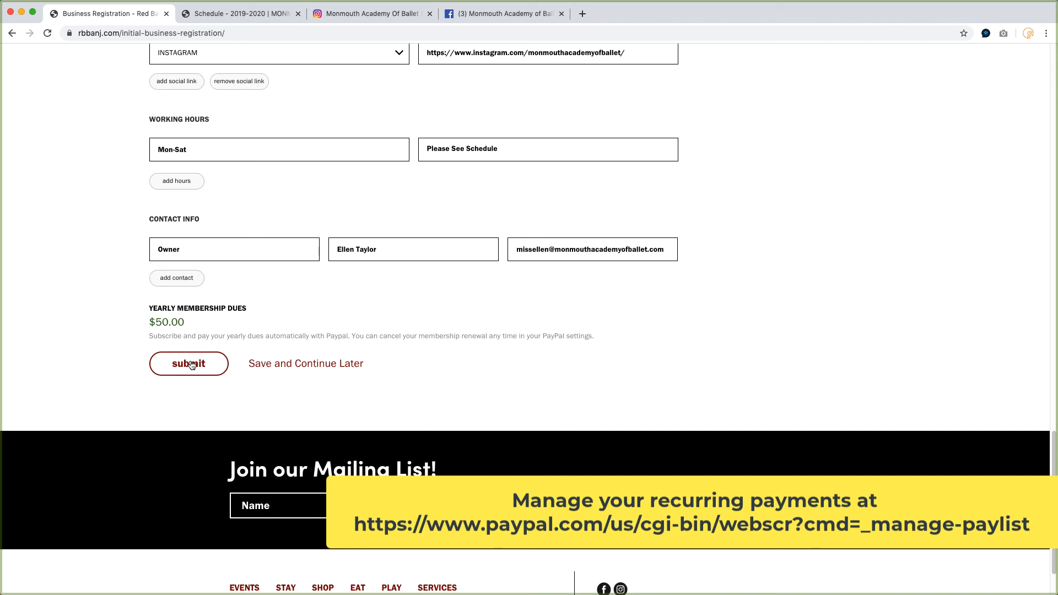
Submit the registration and choose PayPal checkout for the yearly membership dues.
click(191, 365)
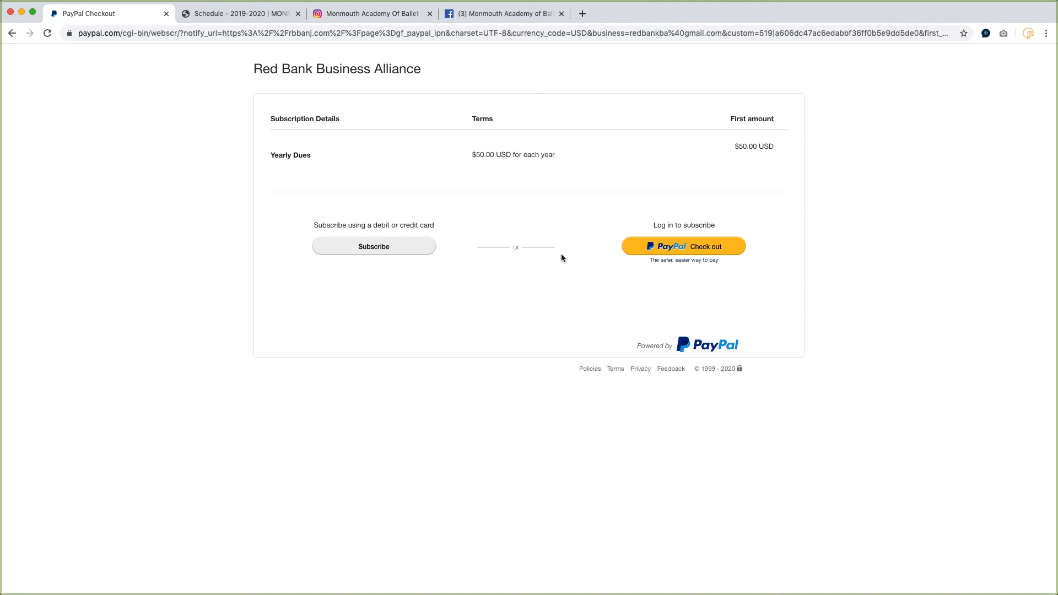
click(696, 248)
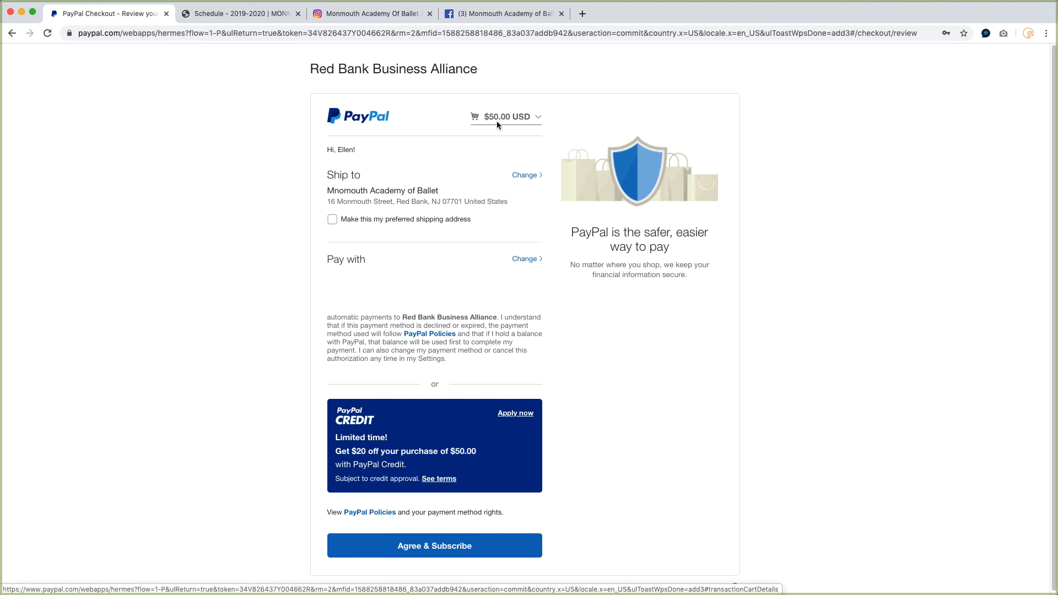
Agree to the $50.00 yearly subscription and return to the merchant site.
scroll(427, 226, down, 1)
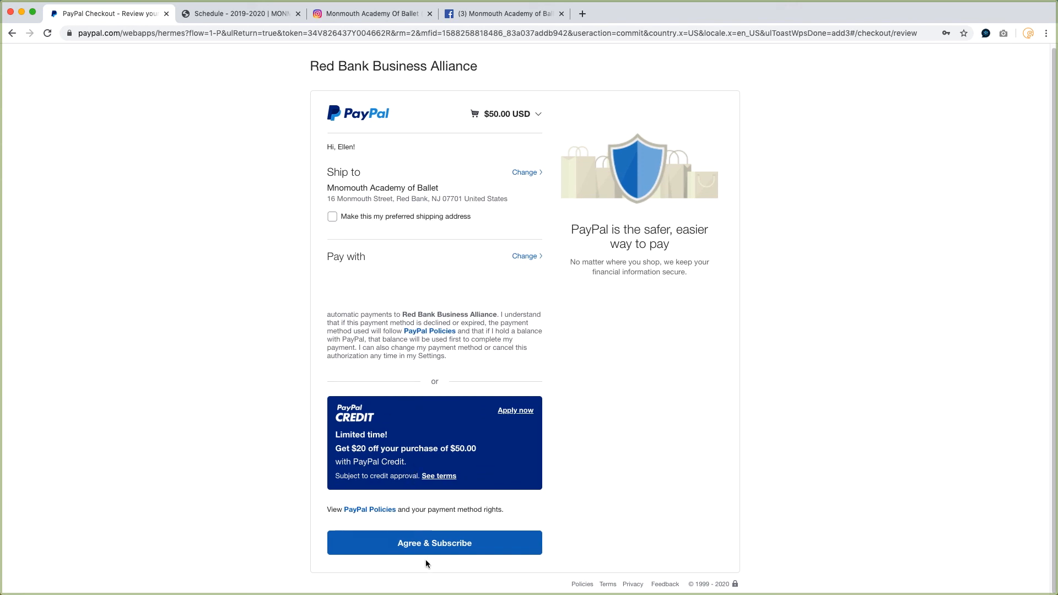
click(435, 544)
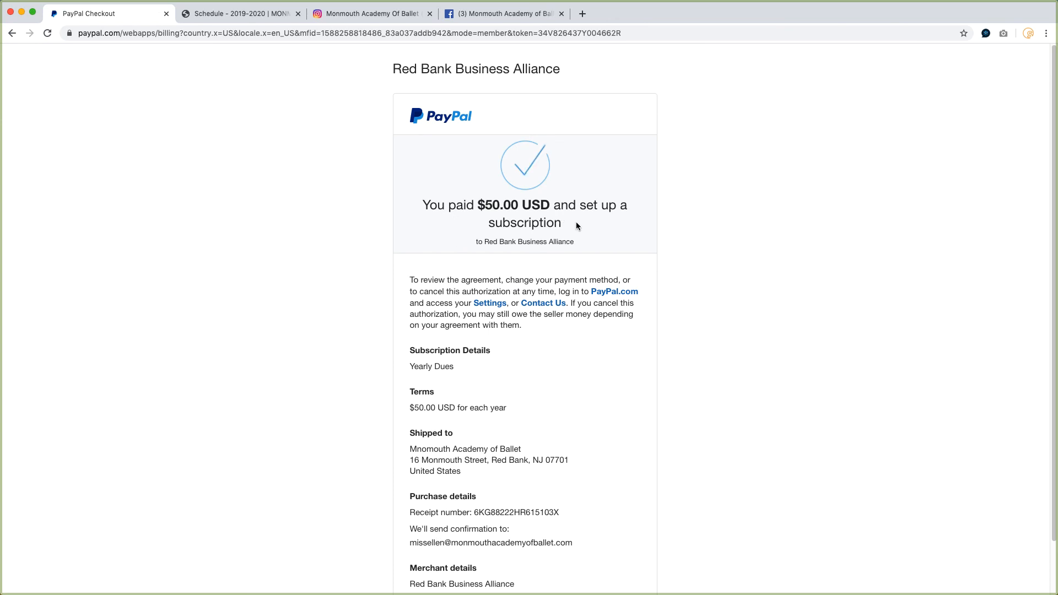
scroll(577, 222, down, 2)
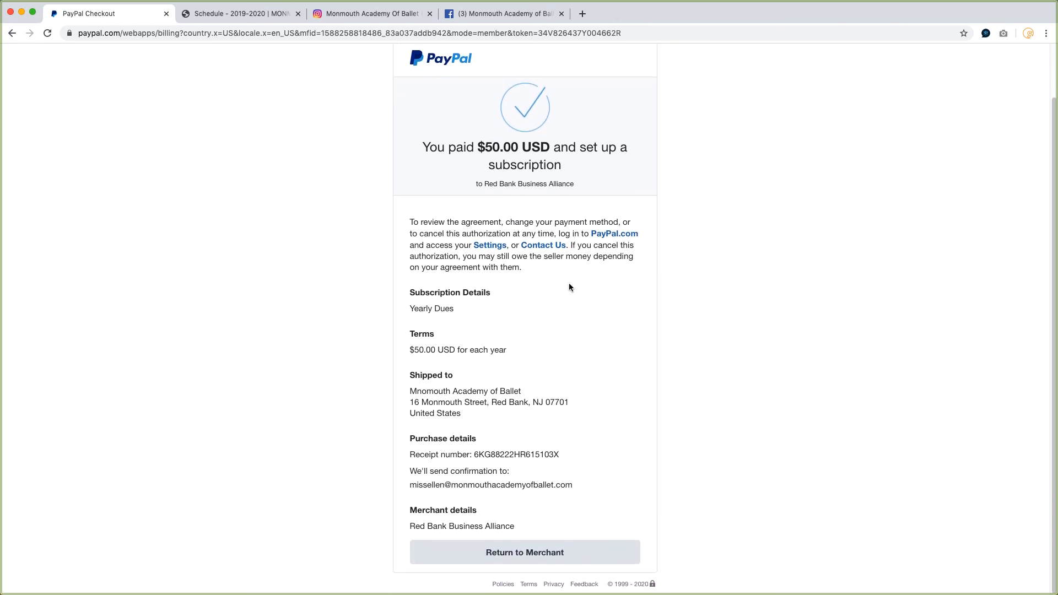
click(527, 555)
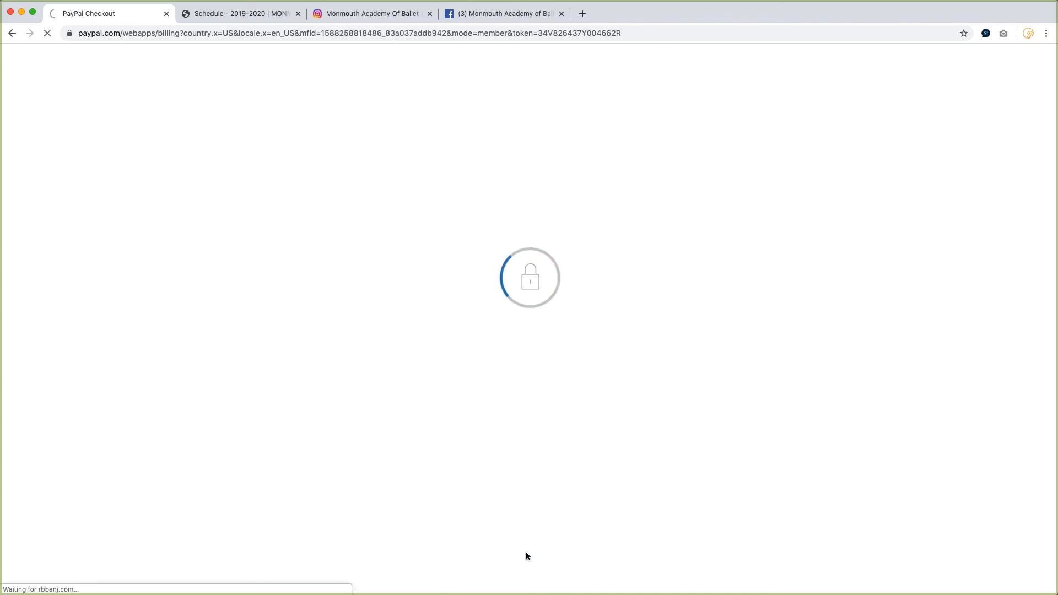